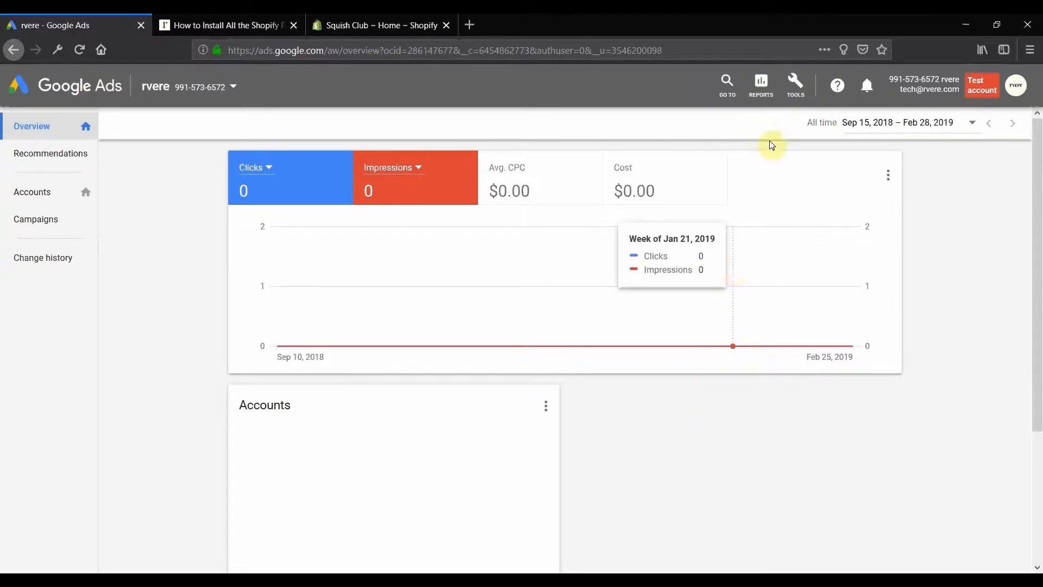
Step: Start a new conversion action that tracks sales and other actions on the website
{"action": "left_click", "coordinate": [797, 92]}
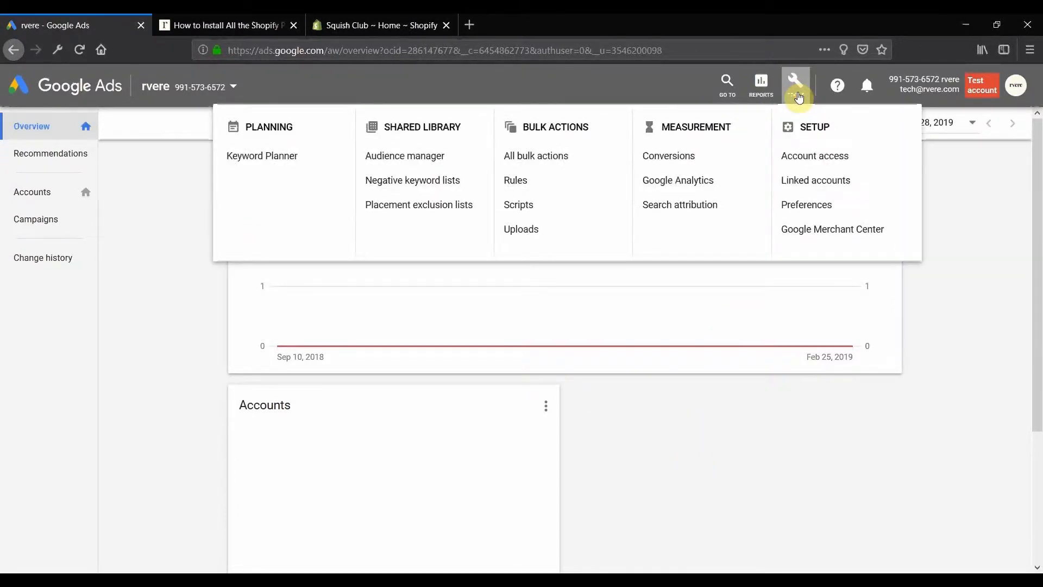
{"action": "left_click", "coordinate": [687, 158]}
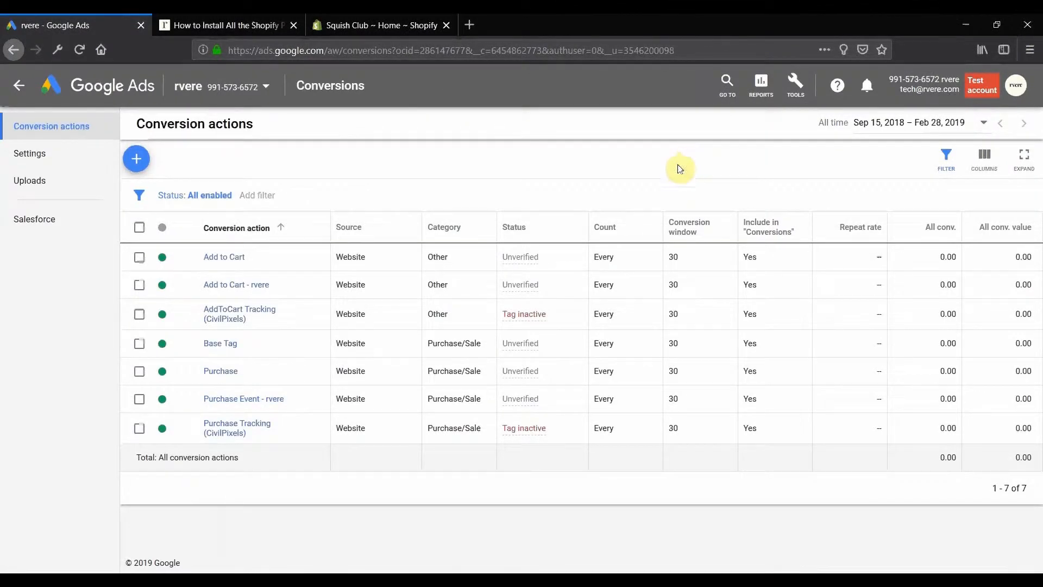
{"action": "left_click", "coordinate": [136, 159]}
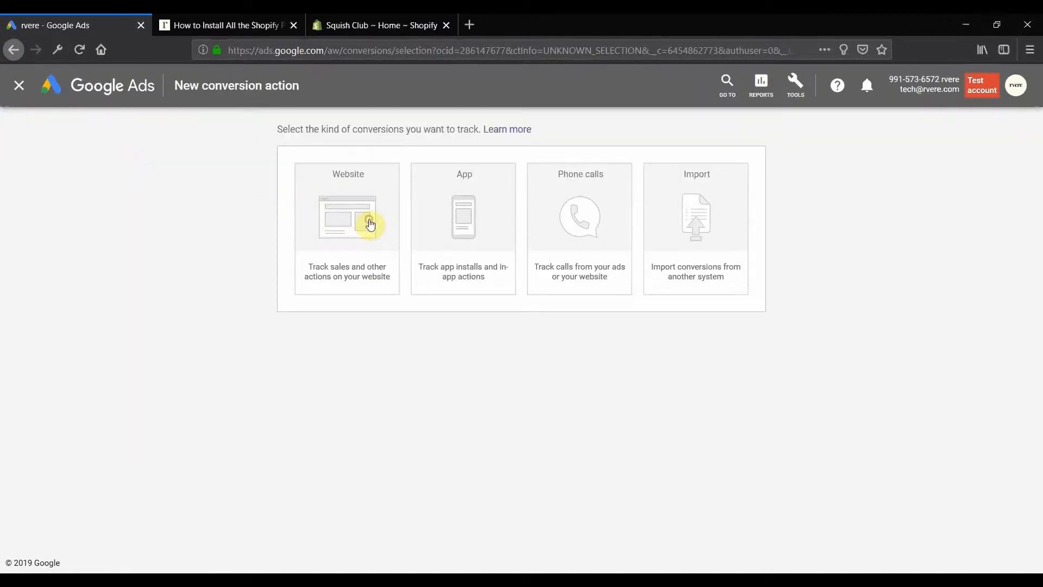
{"action": "left_click", "coordinate": [368, 219]}
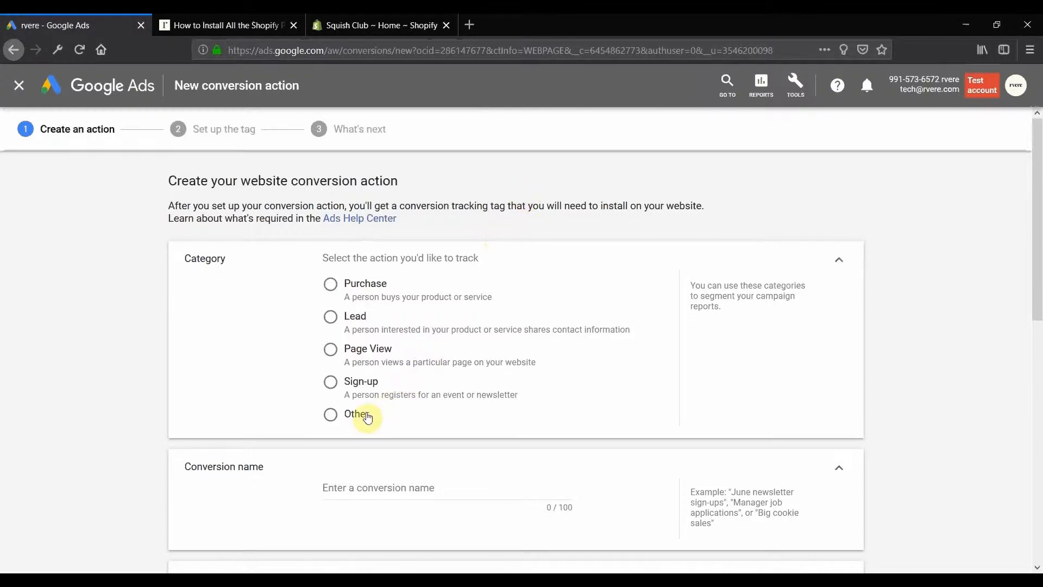
Step: Set the conversion category to Other and name the conversion "Add to Cart Conversion - rvere"
{"action": "left_click", "coordinate": [379, 414]}
{"action": "scroll", "coordinate": [379, 412], "scroll_direction": "down", "scroll_amount": 1}
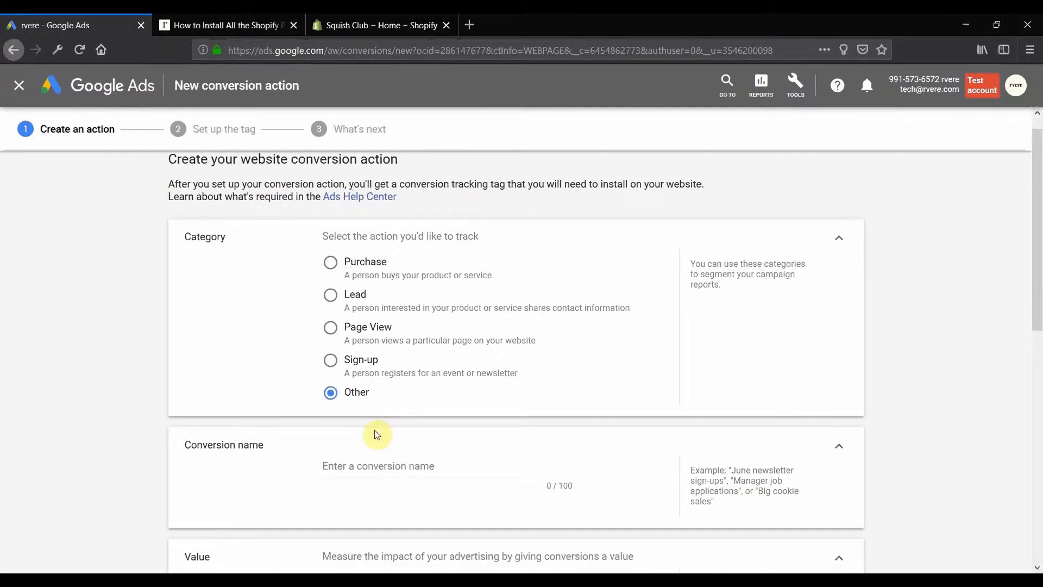
{"action": "left_click", "coordinate": [371, 466]}
{"action": "scroll", "coordinate": [371, 466], "scroll_direction": "down", "scroll_amount": 1}
{"action": "type", "text": "A"}
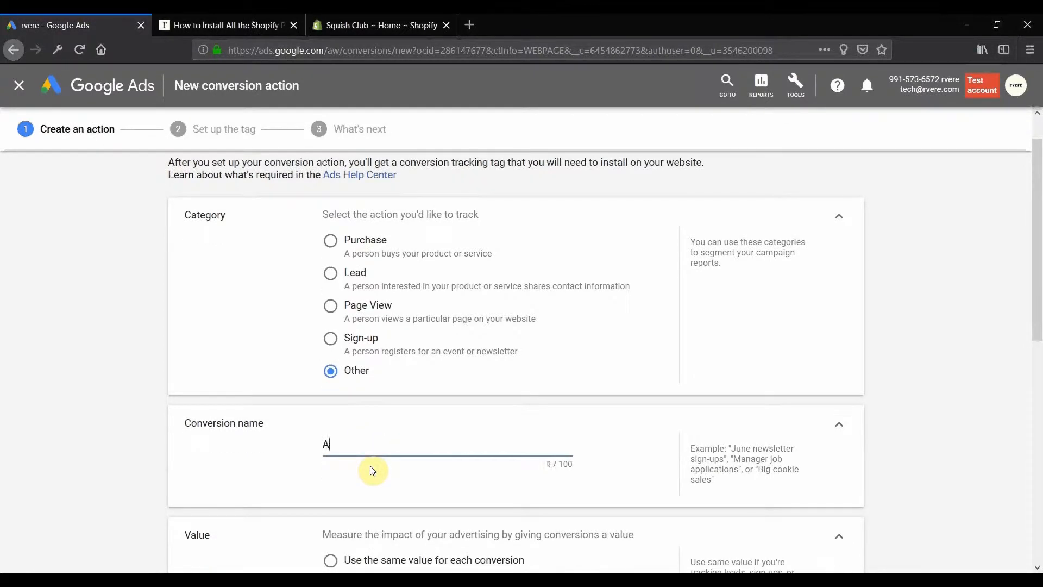
{"action": "type", "text": "dd to Cart Conversion "}
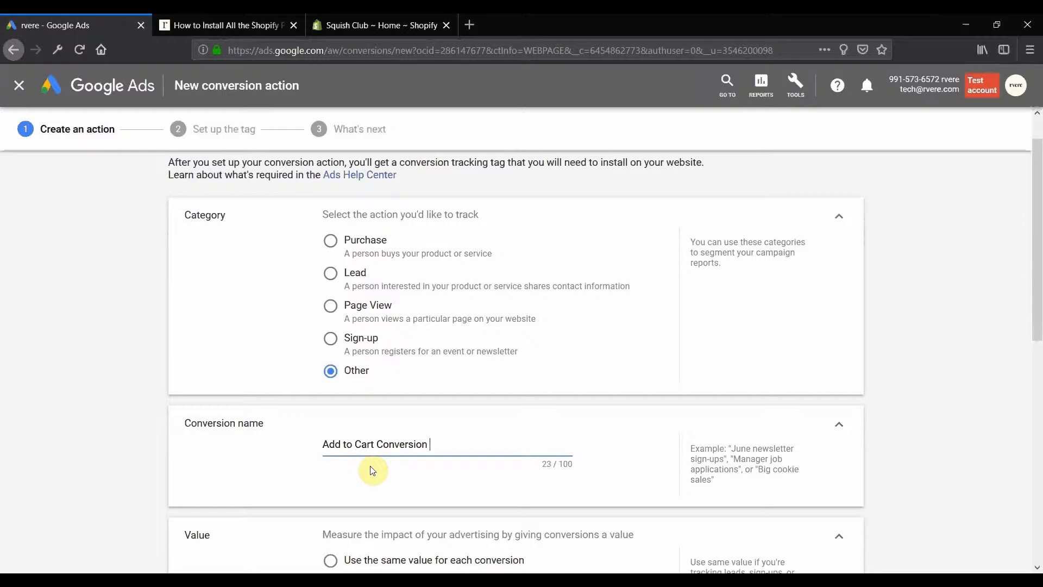
{"action": "type", "text": "- rvere"}
Step: Set the conversion value to use the same value for each conversion
{"action": "scroll", "coordinate": [671, 332], "scroll_direction": "down", "scroll_amount": 1}
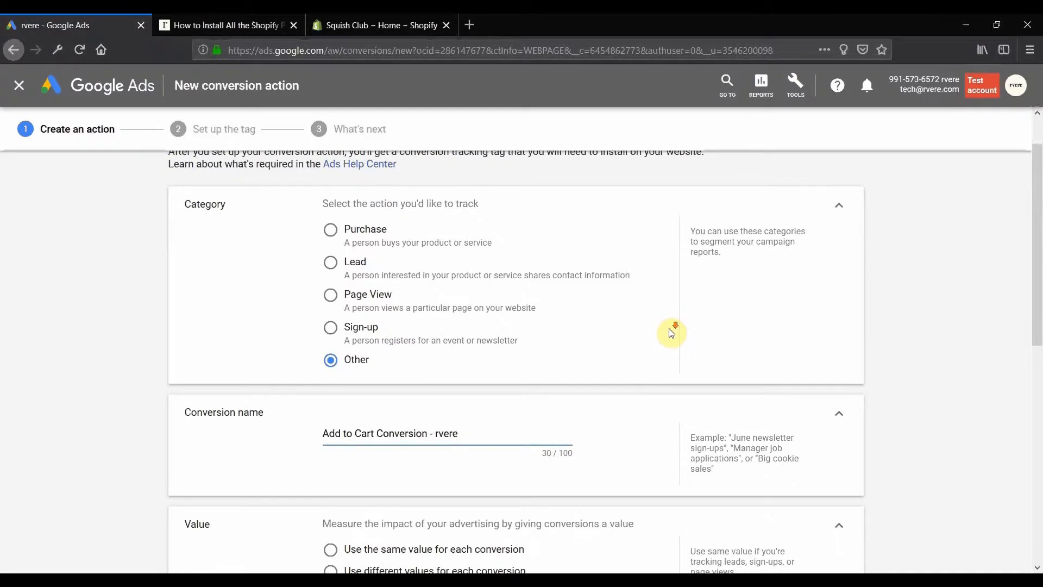
{"action": "scroll", "coordinate": [671, 332], "scroll_direction": "down", "scroll_amount": 5}
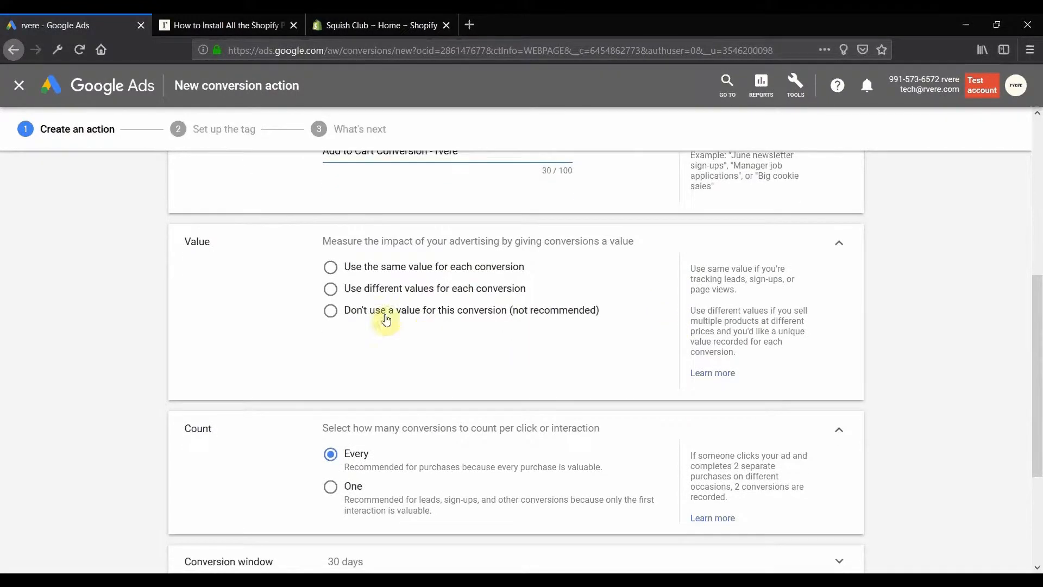
{"action": "left_click", "coordinate": [329, 267]}
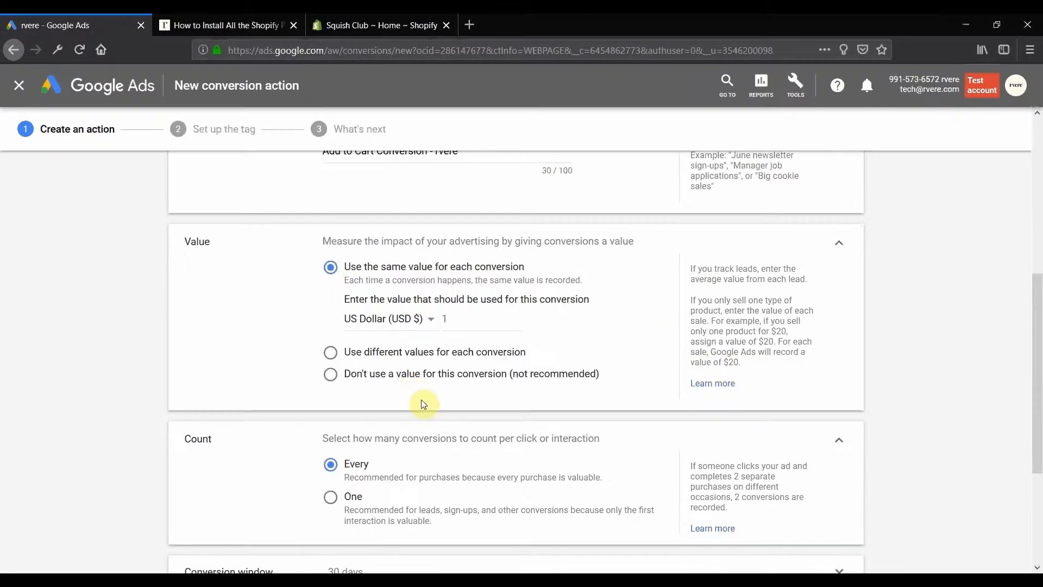
Step: Create the conversion action and choose to install the tag yourself, showing the global site tag code
{"action": "scroll", "coordinate": [423, 404], "scroll_direction": "down", "scroll_amount": 4}
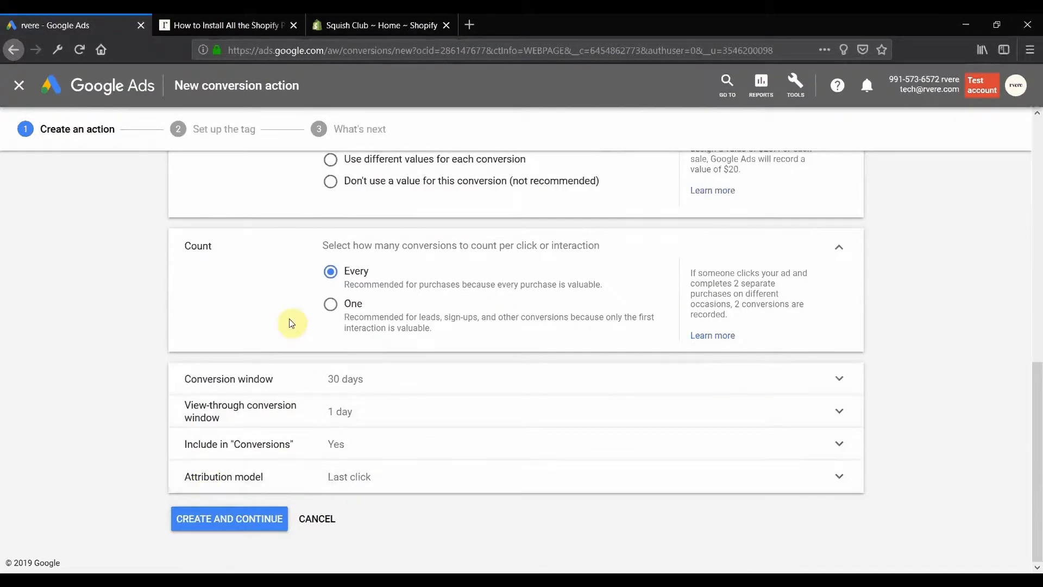
{"action": "left_click", "coordinate": [256, 521]}
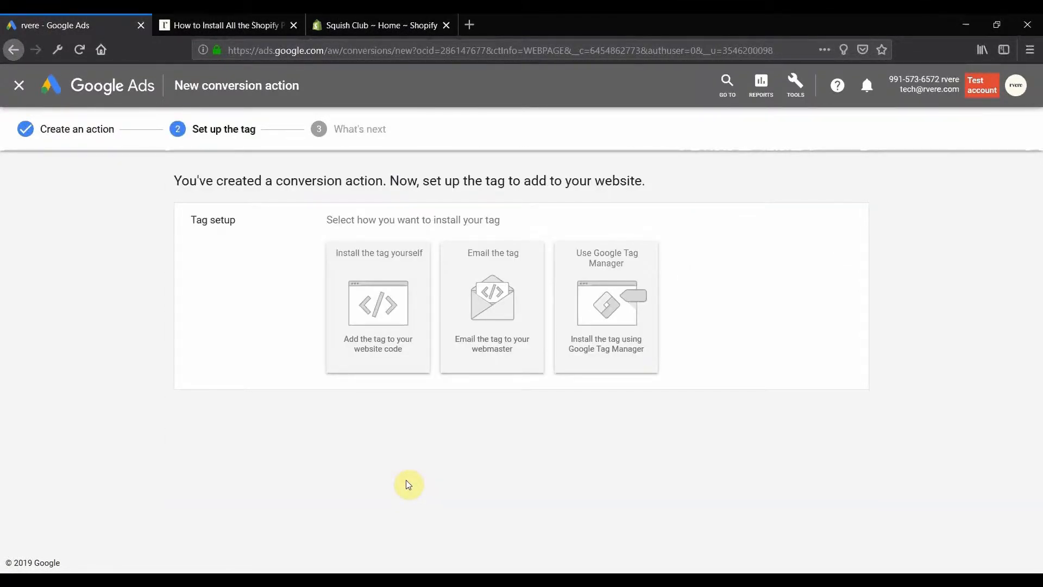
{"action": "left_click", "coordinate": [407, 348]}
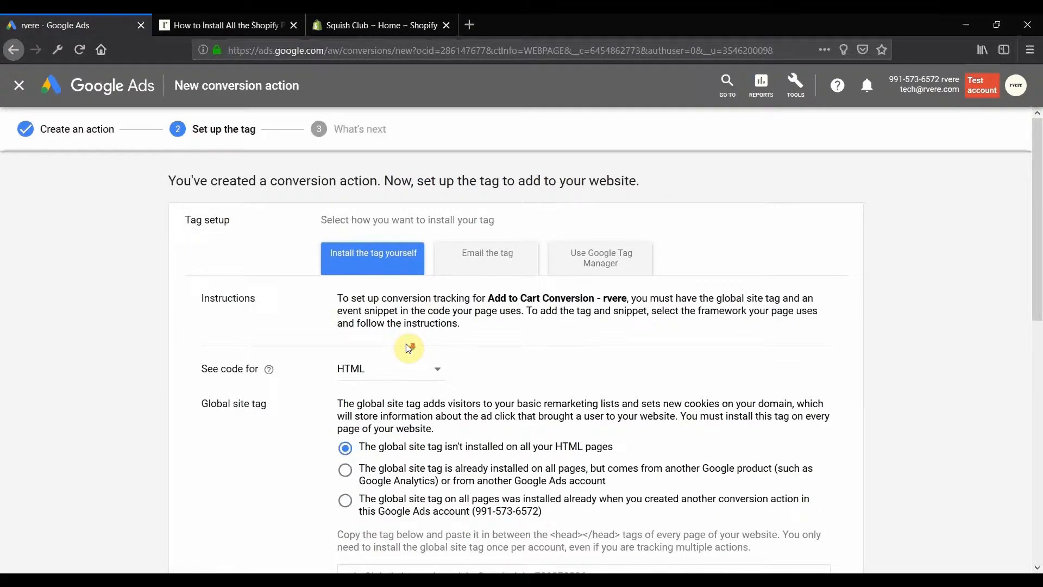
{"action": "scroll", "coordinate": [409, 347], "scroll_direction": "down", "scroll_amount": 3}
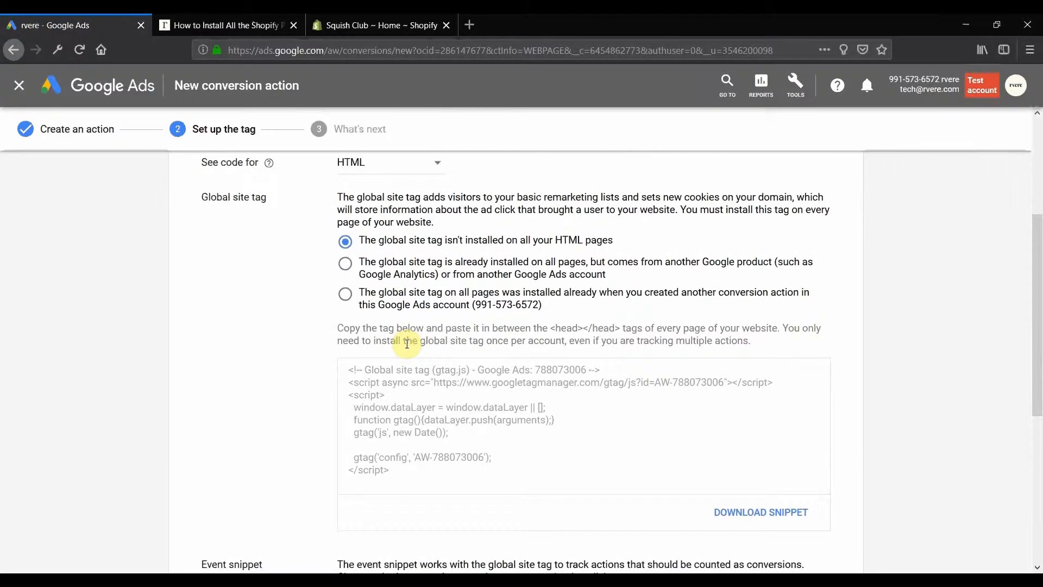
Step: Switch to the Shopify admin and open theme.liquid in the code editor of the current Debut theme
{"action": "left_click", "coordinate": [353, 22]}
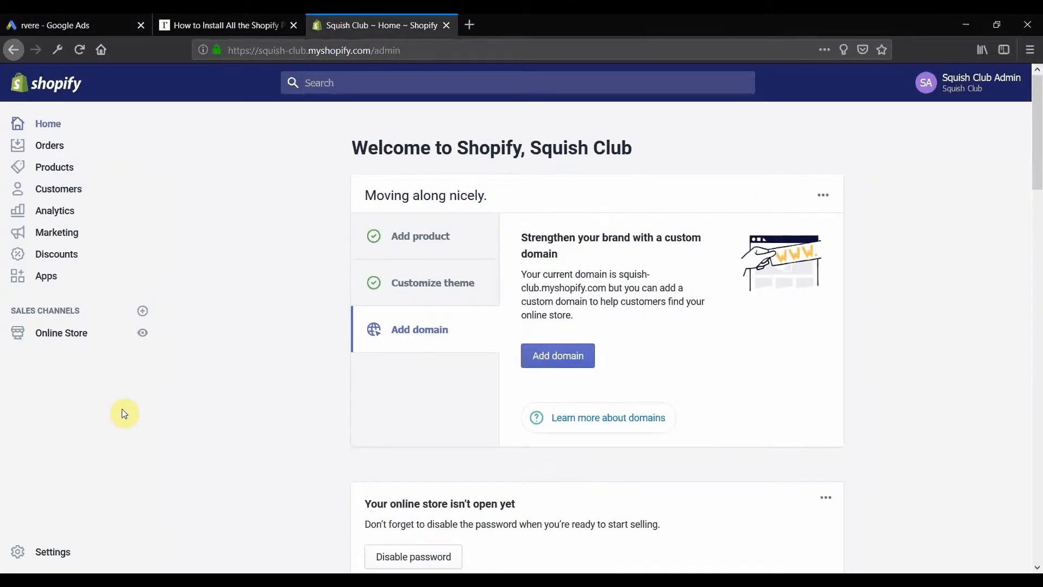
{"action": "left_click", "coordinate": [51, 335]}
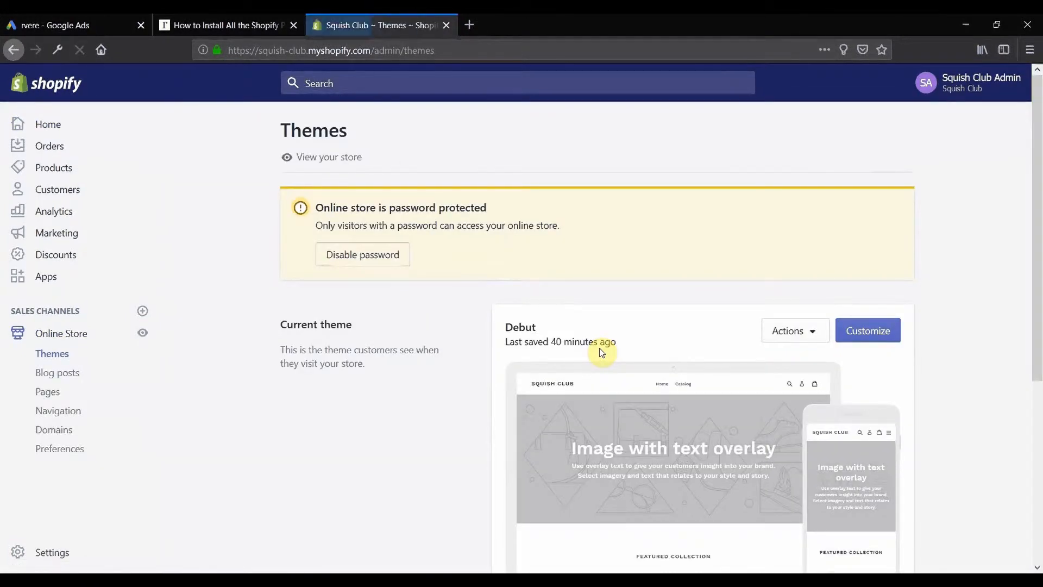
{"action": "scroll", "coordinate": [601, 352], "scroll_direction": "down", "scroll_amount": 5}
{"action": "scroll", "coordinate": [744, 213], "scroll_direction": "up", "scroll_amount": 2}
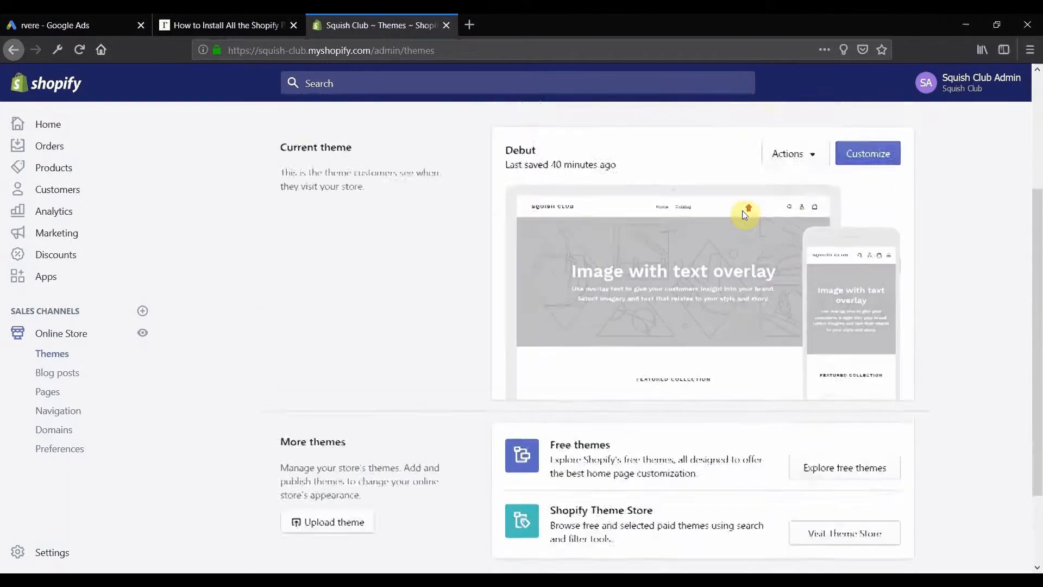
{"action": "scroll", "coordinate": [744, 213], "scroll_direction": "up", "scroll_amount": 2}
{"action": "left_click", "coordinate": [777, 251]}
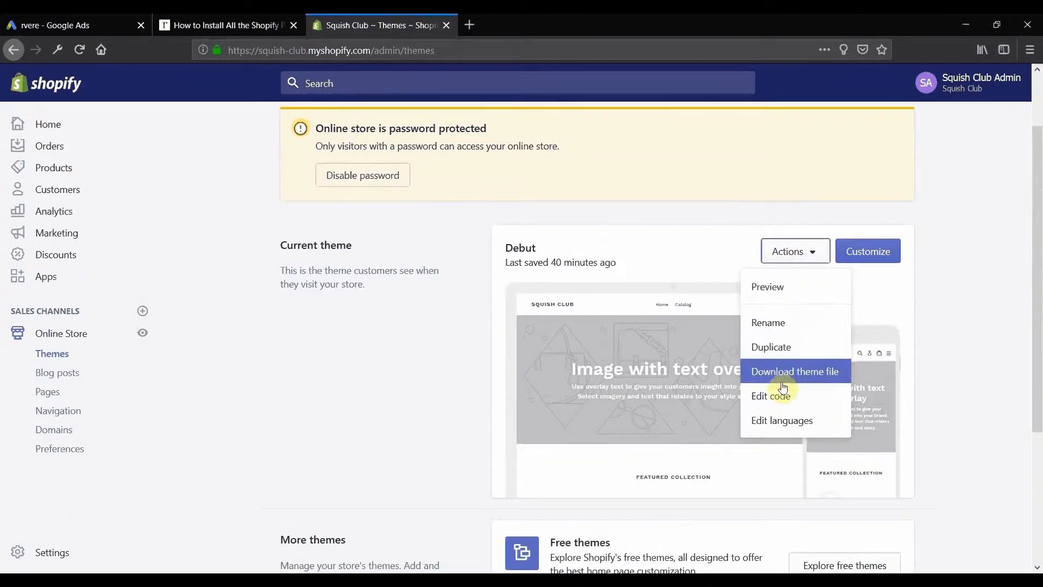
{"action": "left_click", "coordinate": [782, 401]}
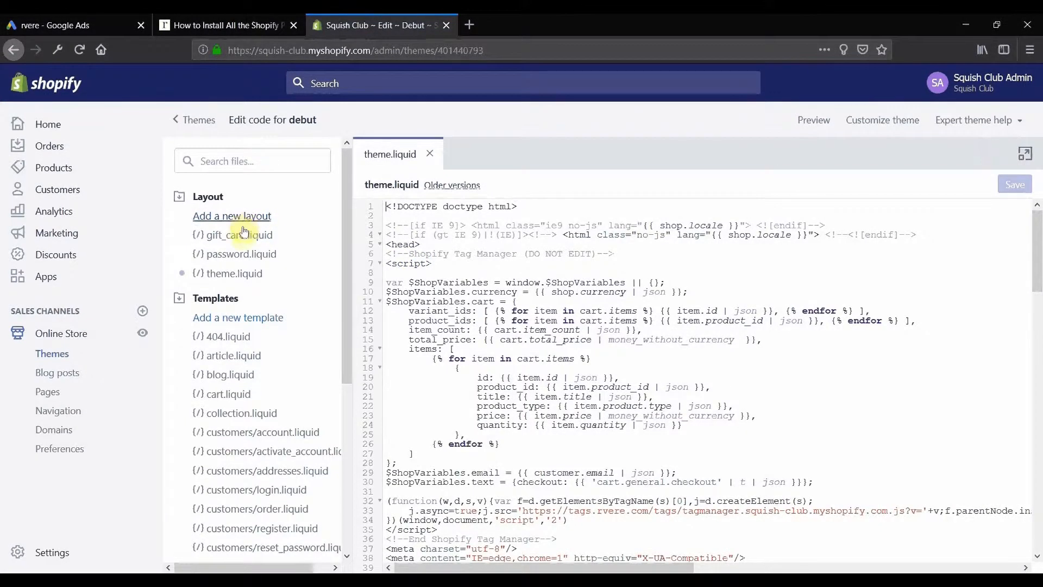
{"action": "left_click", "coordinate": [221, 273]}
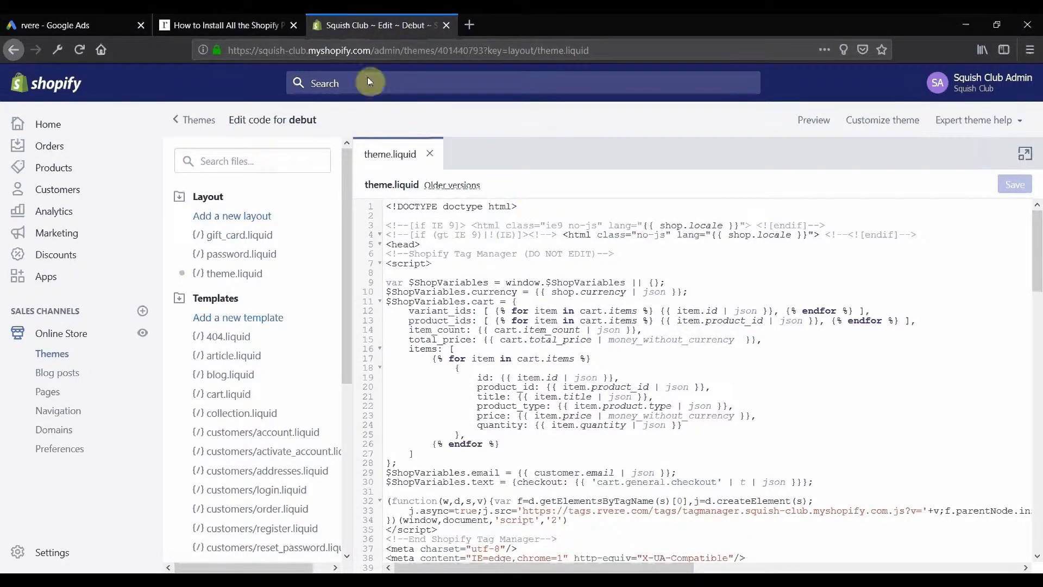
Step: Switch back to Google Ads and copy the whole global site tag snippet
{"action": "left_click", "coordinate": [63, 22]}
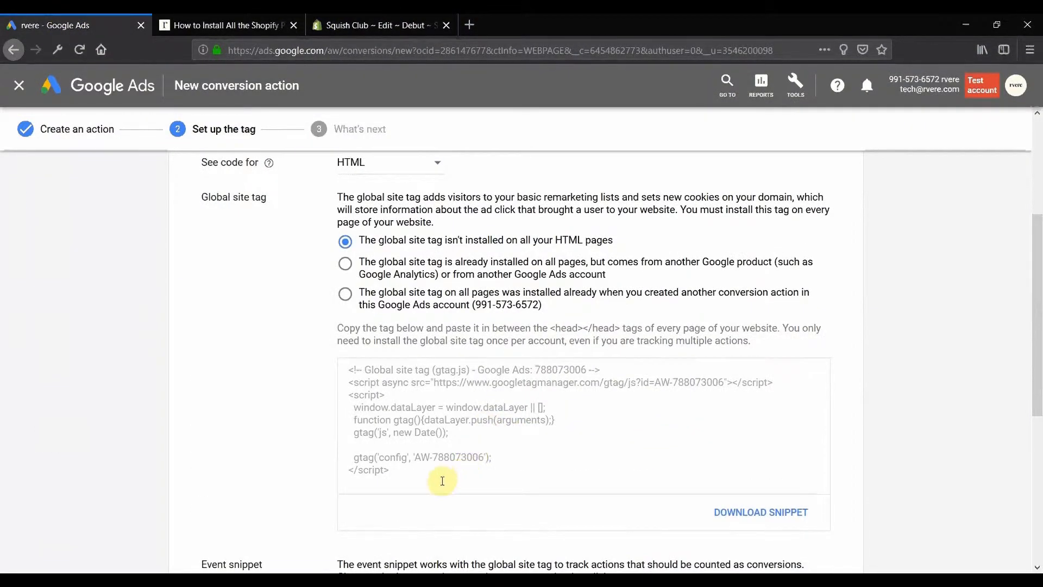
{"action": "left_click_drag", "start_coordinate": [441, 477], "coordinate": [335, 370]}
{"action": "key", "text": "ctrl+c"}
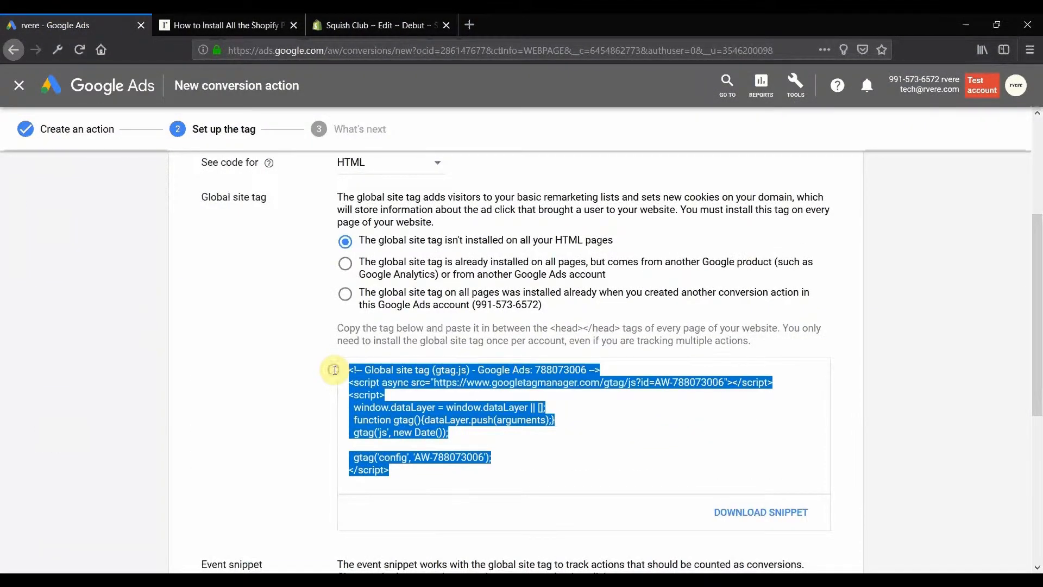
Step: In Shopify, paste the global site tag just before the closing </head> tag of theme.liquid and save the file
{"action": "left_click", "coordinate": [346, 24]}
{"action": "scroll", "coordinate": [496, 342], "scroll_direction": "down", "scroll_amount": 3}
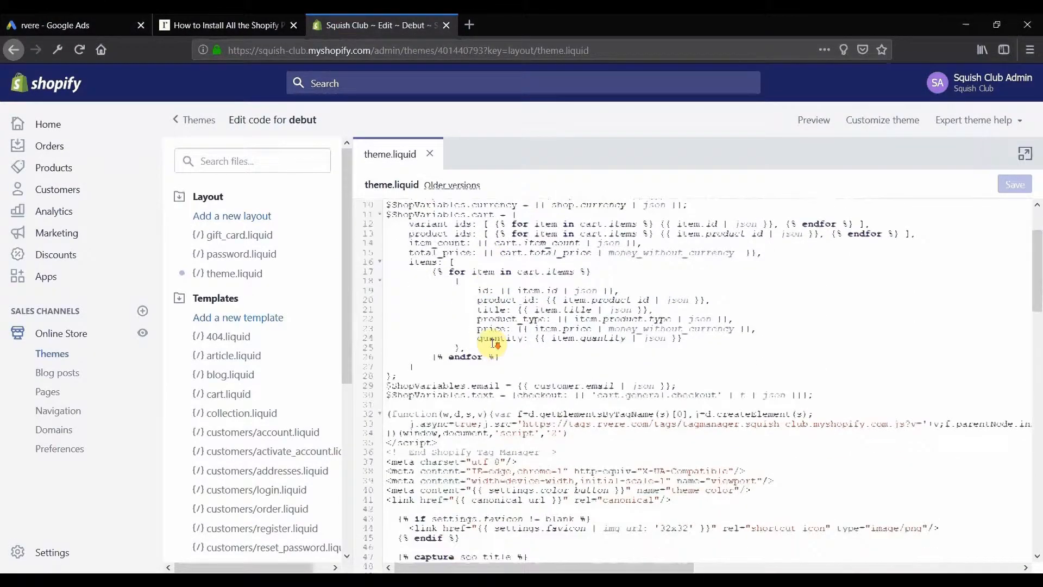
{"action": "scroll", "coordinate": [495, 343], "scroll_direction": "down", "scroll_amount": 14}
{"action": "key", "text": "ctrl+f"}
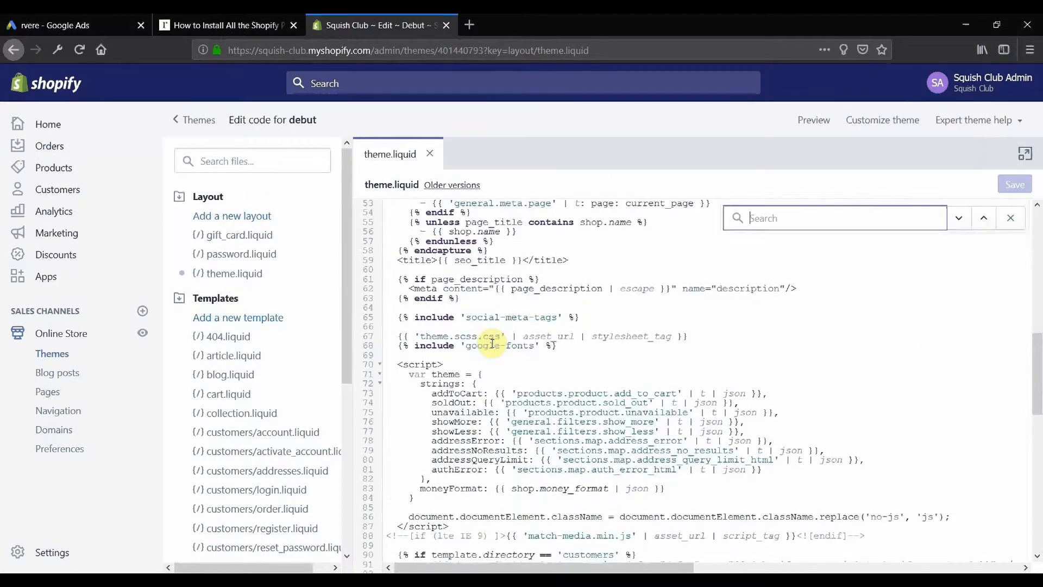
{"action": "type", "text": "</head"}
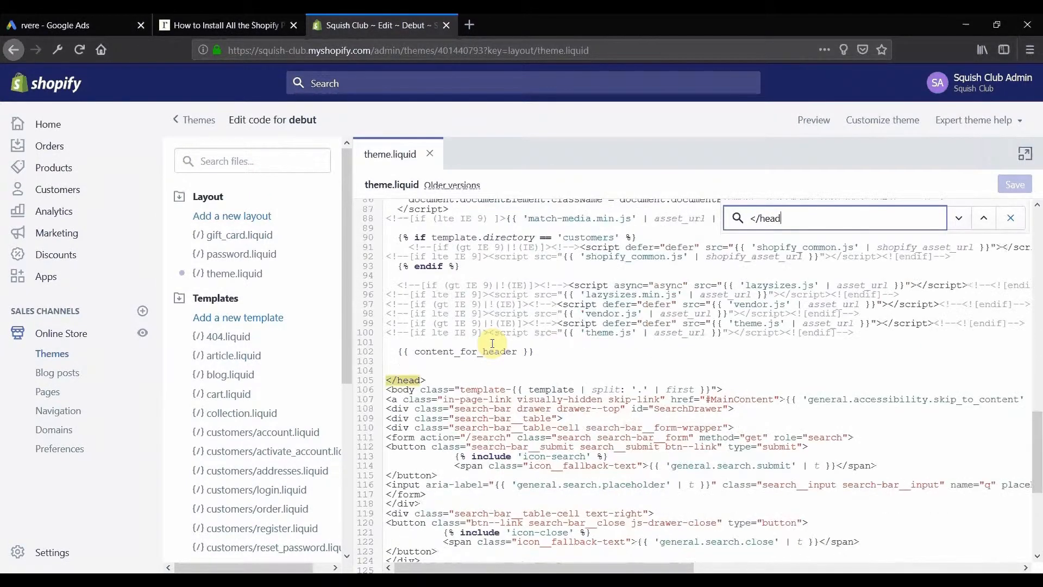
{"action": "type", "text": ">"}
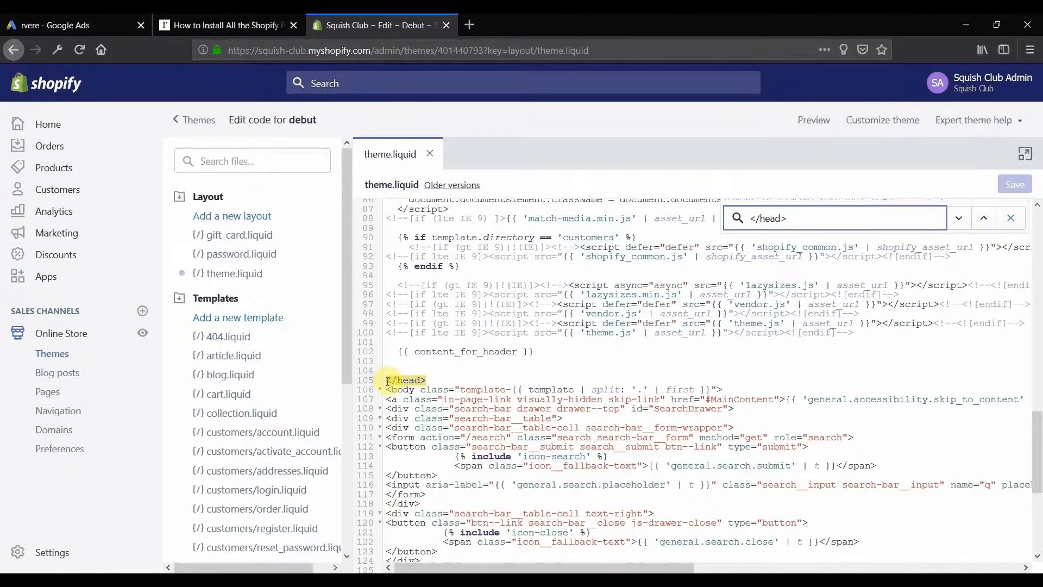
{"action": "left_click", "coordinate": [434, 365]}
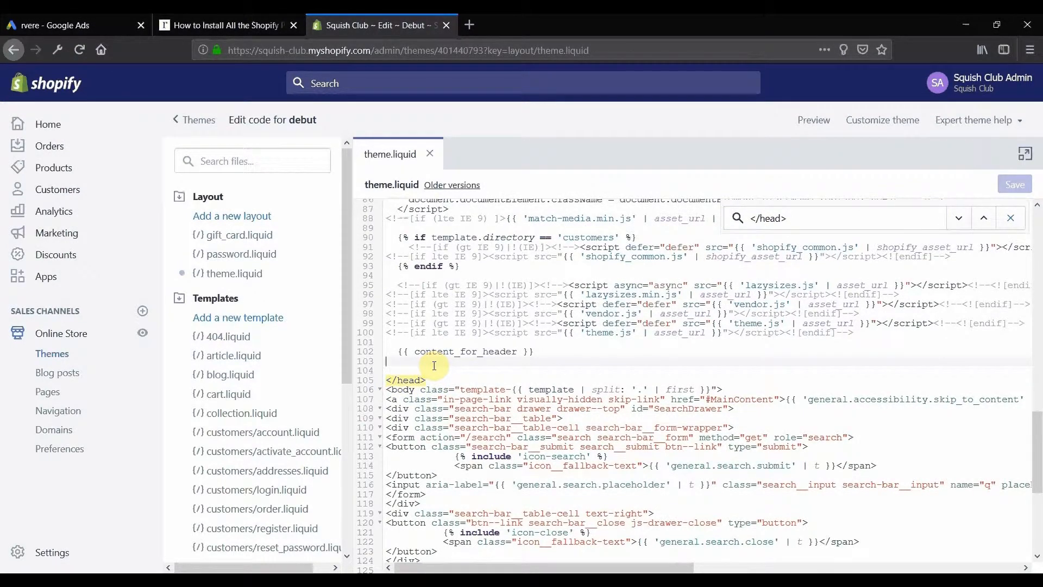
{"action": "key", "text": "ctrl+v"}
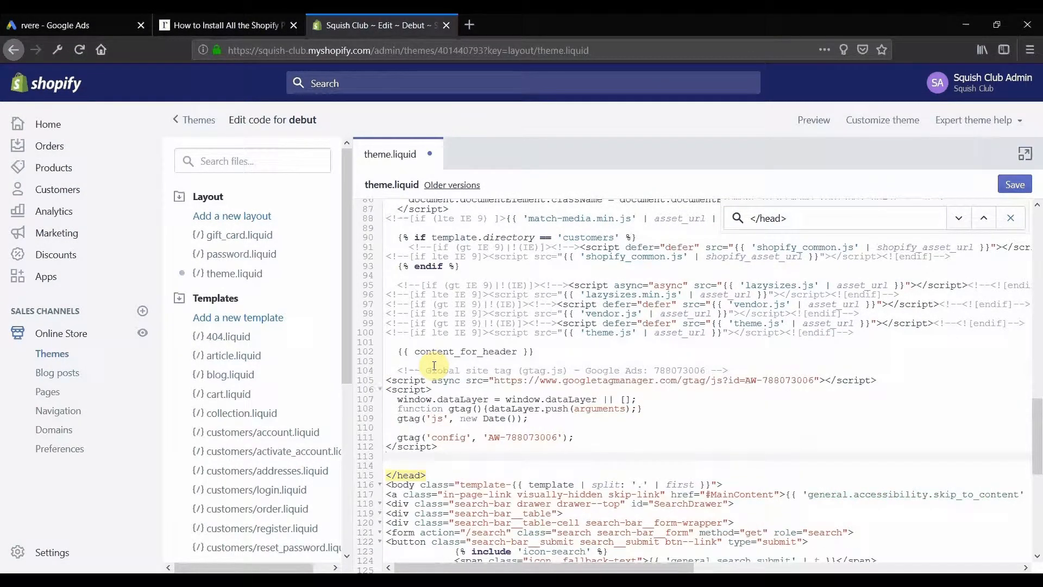
{"action": "left_click", "coordinate": [1014, 185]}
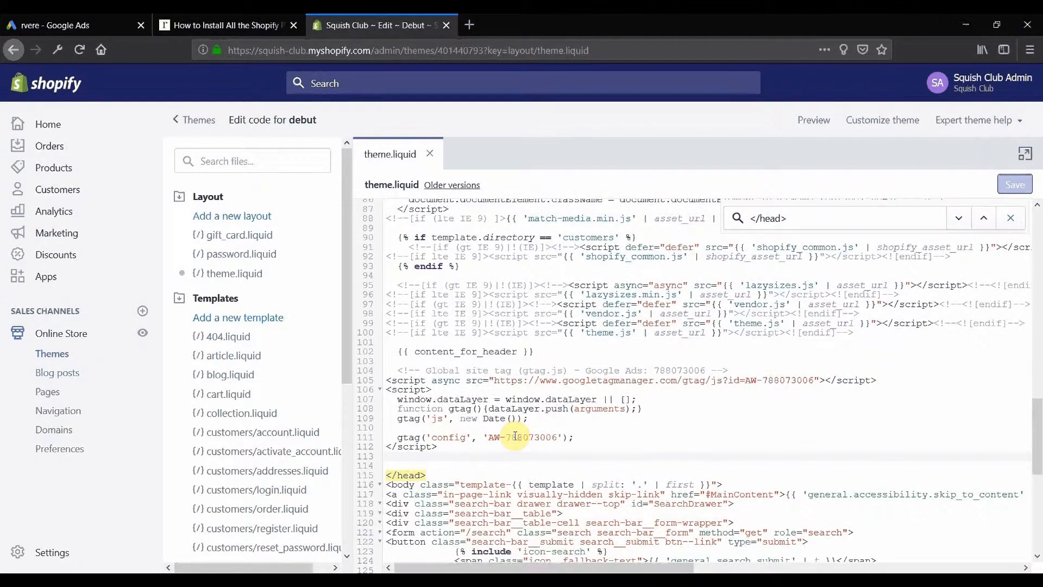
Step: Switch to the rvere pixel guide and copy the full product-template add-to-cart button script from its Initial setup section
{"action": "left_click", "coordinate": [235, 22]}
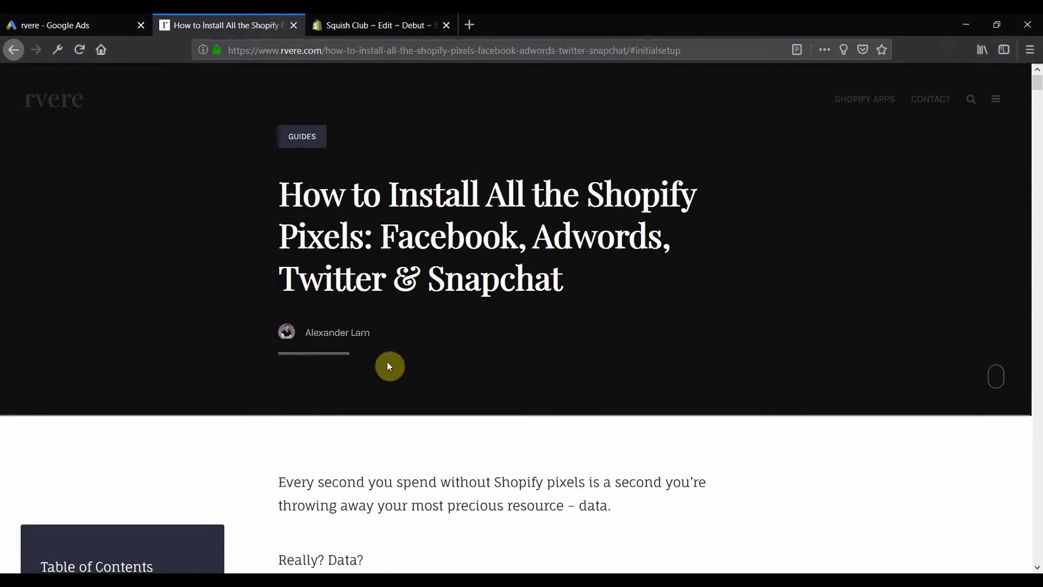
{"action": "scroll", "coordinate": [390, 366], "scroll_direction": "down", "scroll_amount": 10}
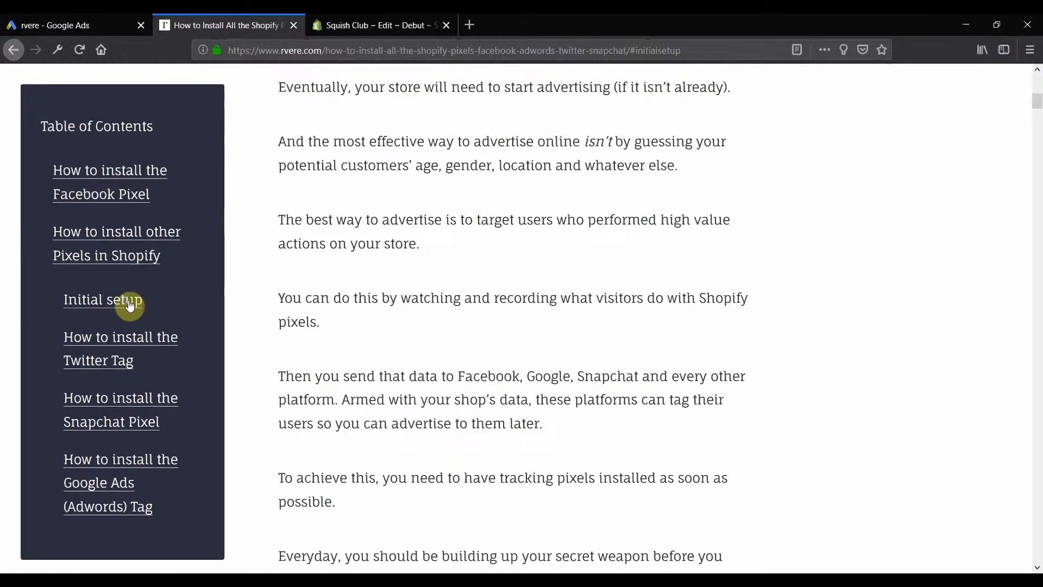
{"action": "left_click", "coordinate": [132, 302]}
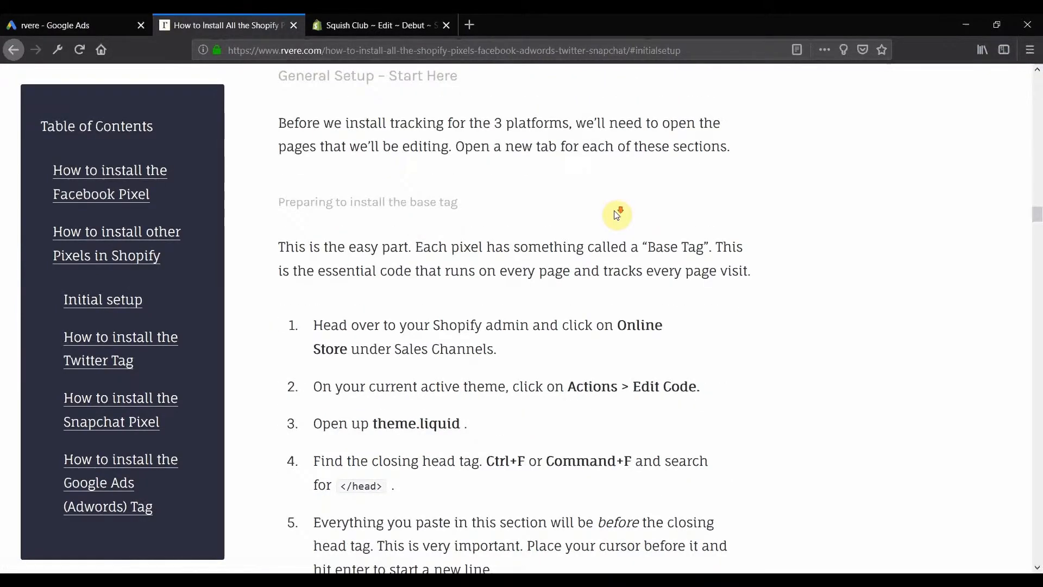
{"action": "scroll", "coordinate": [616, 214], "scroll_direction": "down", "scroll_amount": 8}
{"action": "scroll", "coordinate": [616, 214], "scroll_direction": "down", "scroll_amount": 14}
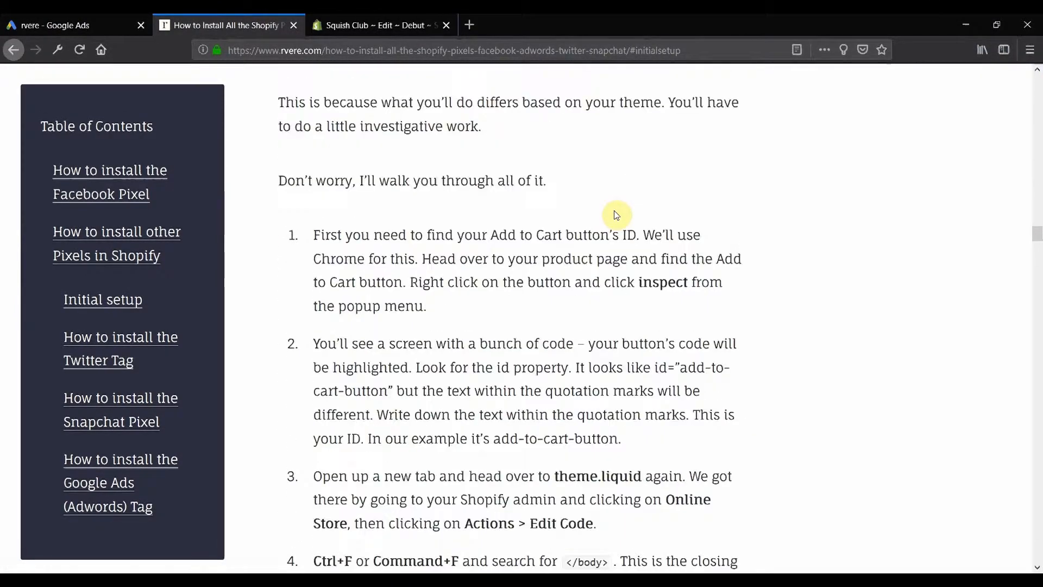
{"action": "scroll", "coordinate": [617, 215], "scroll_direction": "up", "scroll_amount": 1}
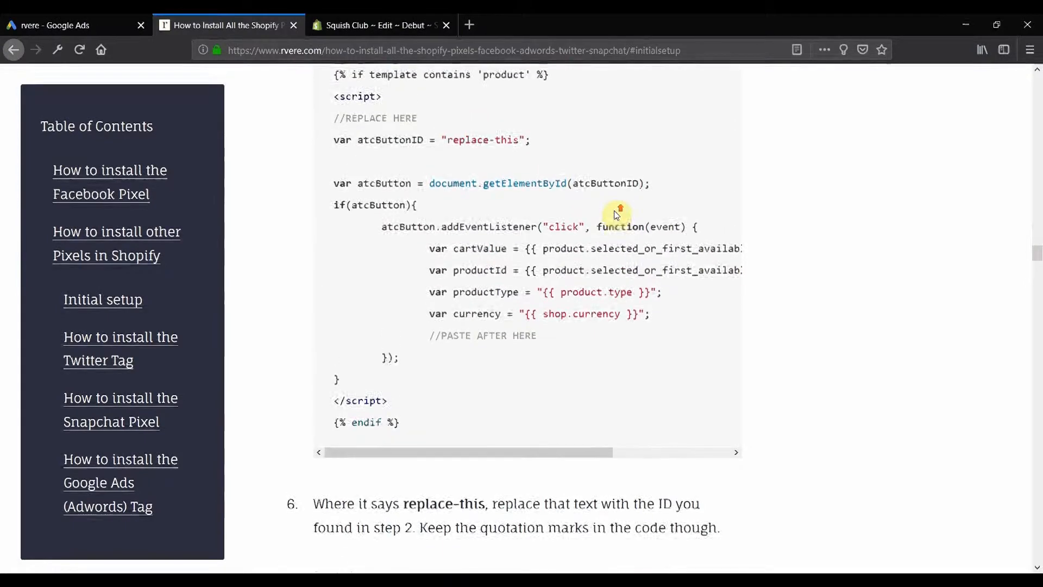
{"action": "triple_click", "coordinate": [406, 106]}
{"action": "left_click_drag", "start_coordinate": [406, 106], "coordinate": [410, 453]}
{"action": "key", "text": "ctrl+c"}
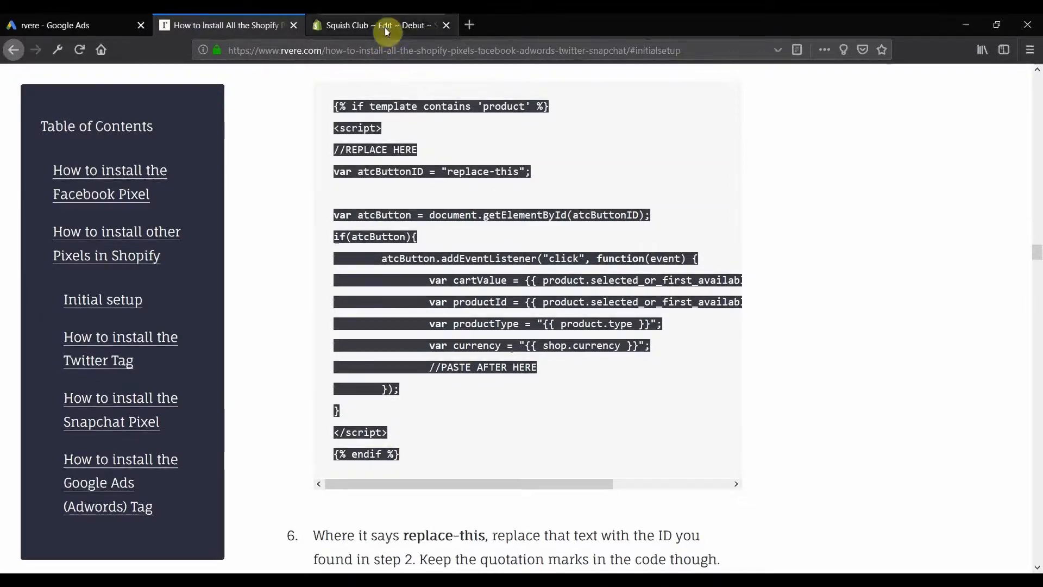
Step: Switch to the Shopify theme editor and paste the copied product-template script just before the closing </body> tag of theme.liquid
{"action": "left_click", "coordinate": [413, 25]}
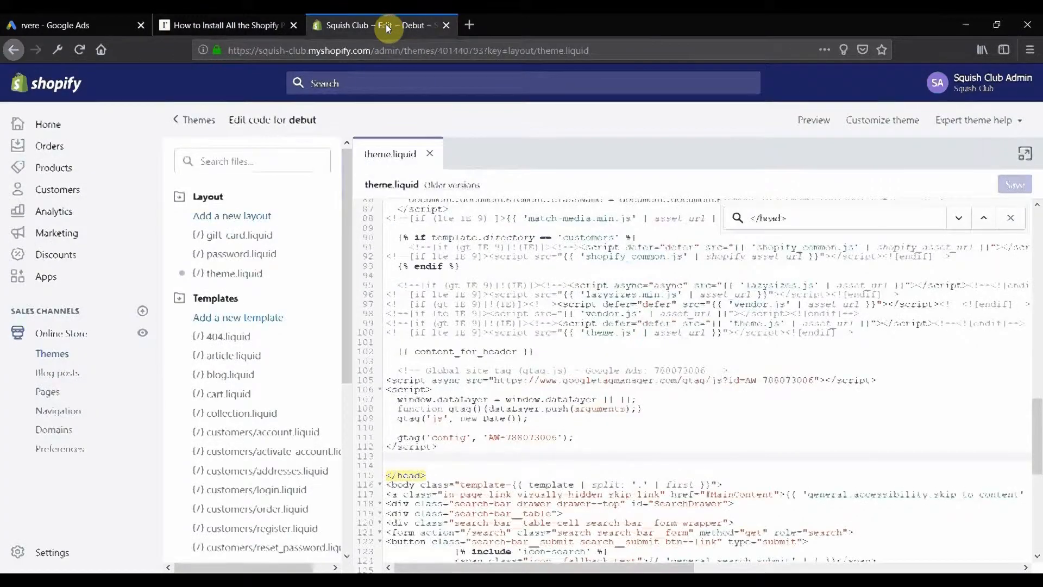
{"action": "left_click", "coordinate": [488, 395]}
{"action": "key", "text": "ctrl+f"}
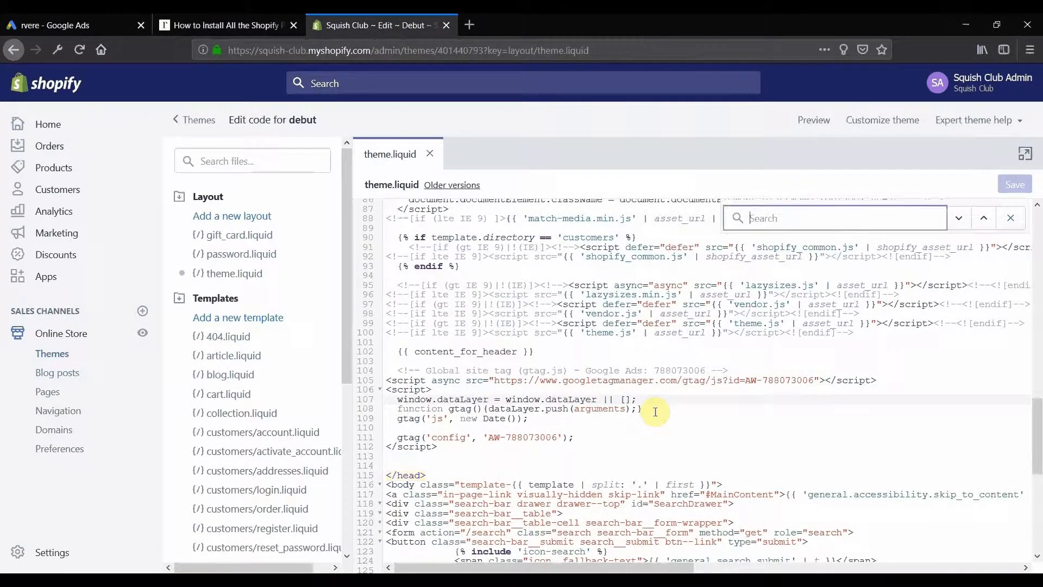
{"action": "type", "text": "</body"}
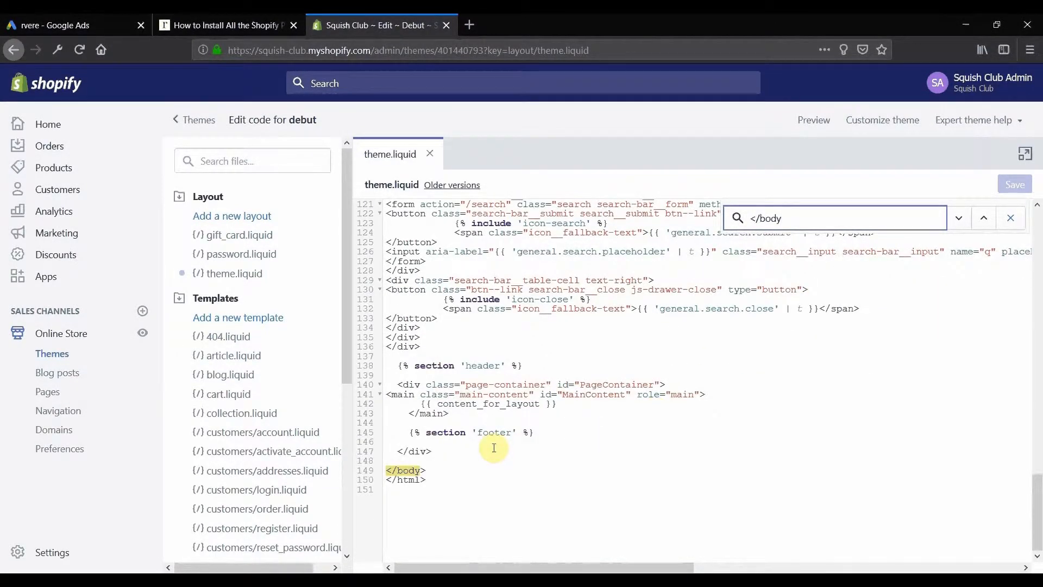
{"action": "left_click", "coordinate": [451, 464]}
{"action": "key", "text": "Return"}
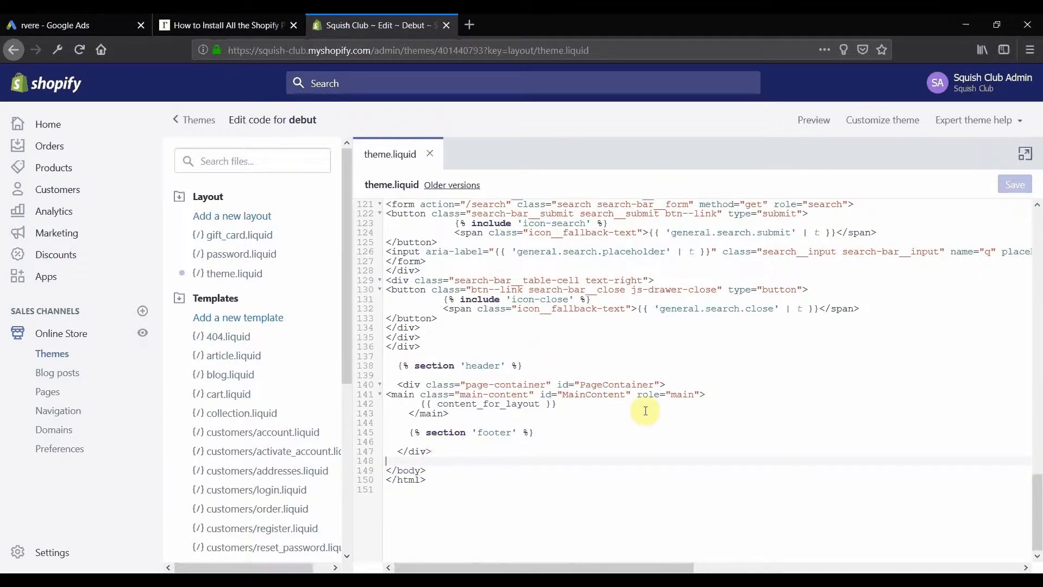
{"action": "key", "text": "ctrl+v"}
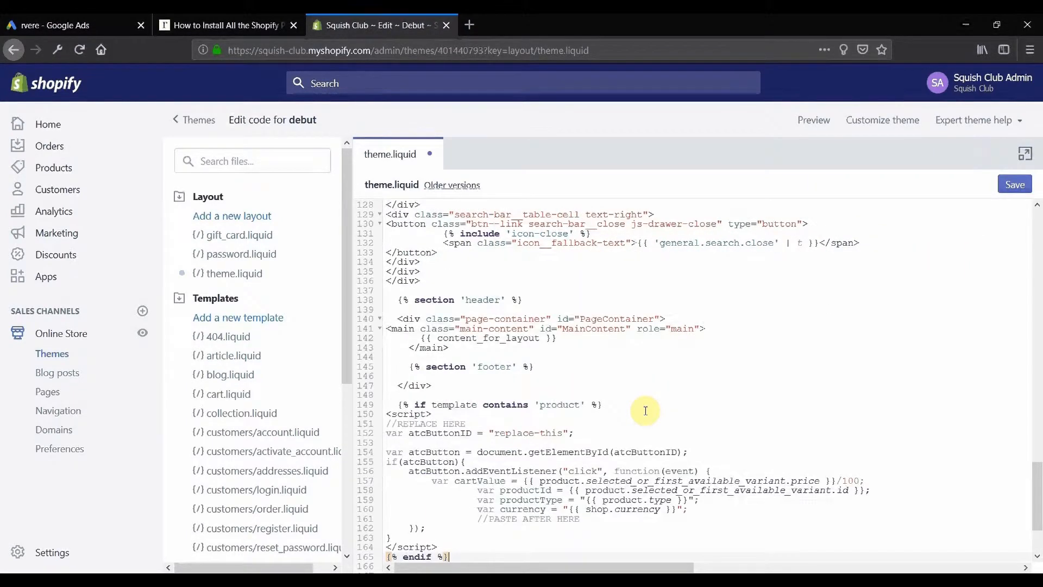
{"action": "scroll", "coordinate": [645, 410], "scroll_direction": "down", "scroll_amount": 3}
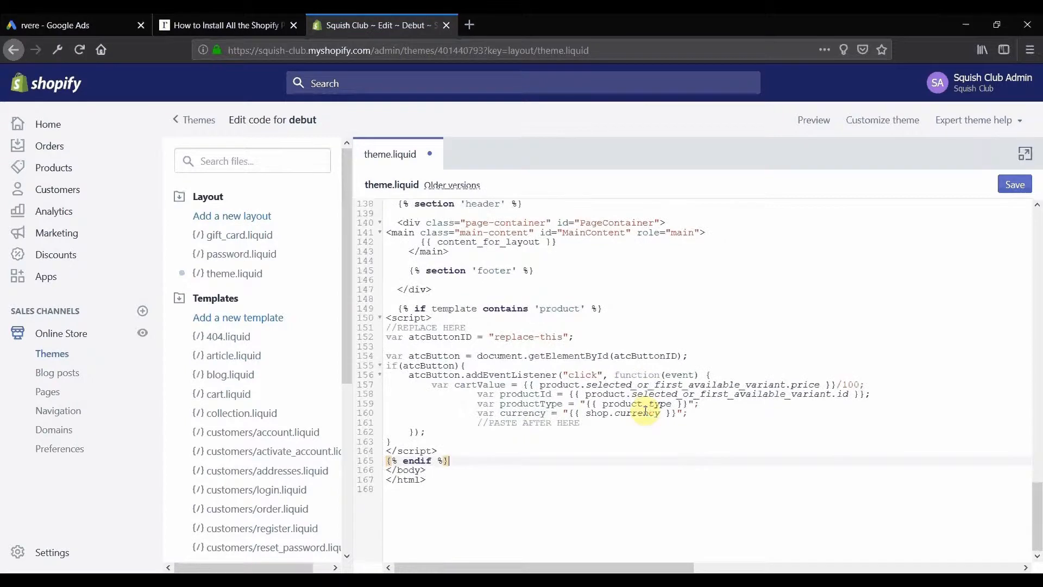
Step: Remove the extra indentation in front of the {% if template contains 'product' %} line
{"action": "left_click", "coordinate": [400, 309]}
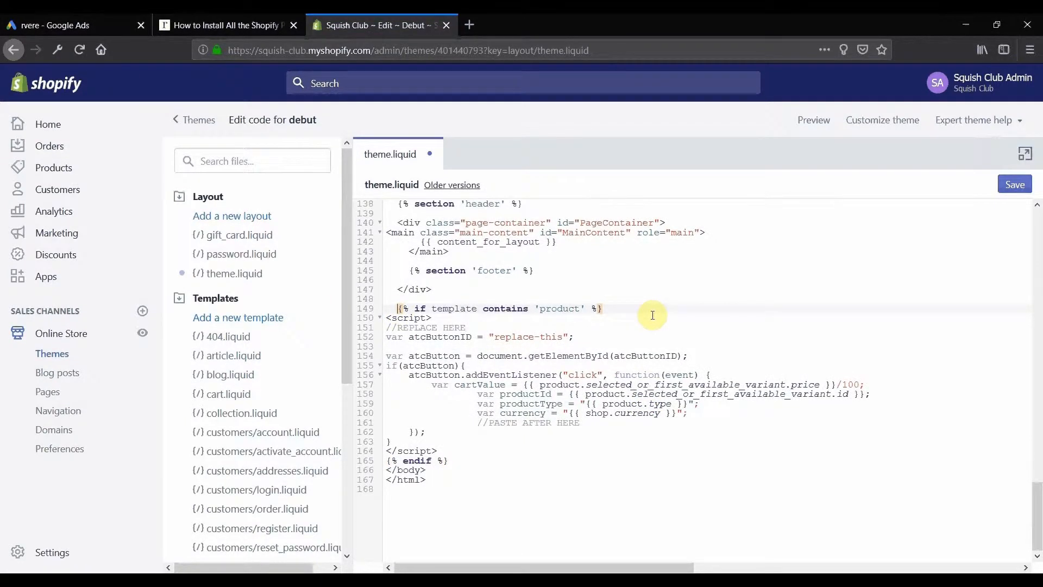
{"action": "key", "text": "BackSpace"}
{"action": "key", "text": "BackSpace"}
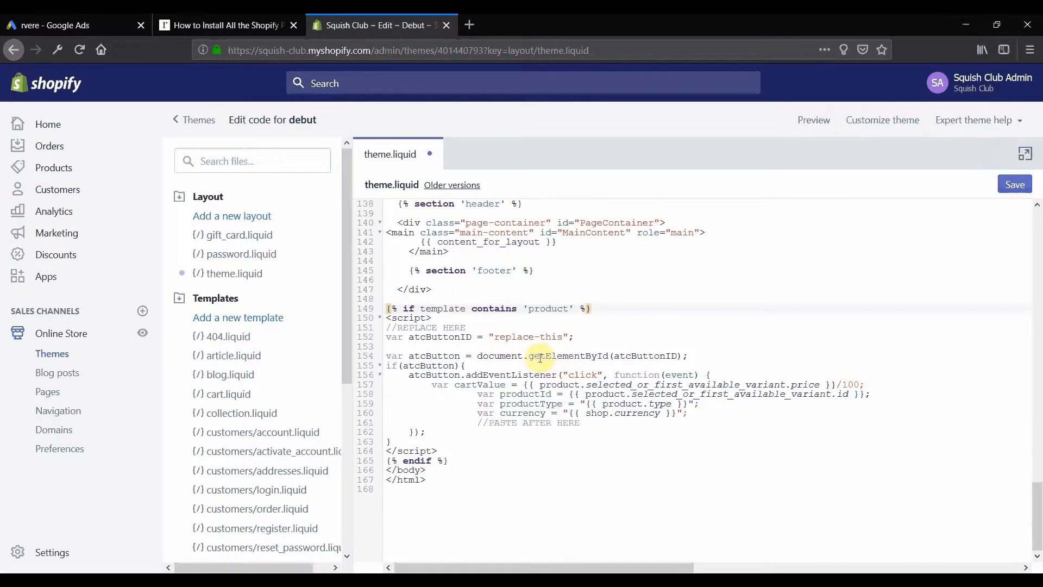
Step: View the online store in a new tab and open the Squish 1 product page from the featured collection
{"action": "double_click", "coordinate": [522, 338]}
{"action": "left_click_drag", "start_coordinate": [522, 338], "coordinate": [551, 336]}
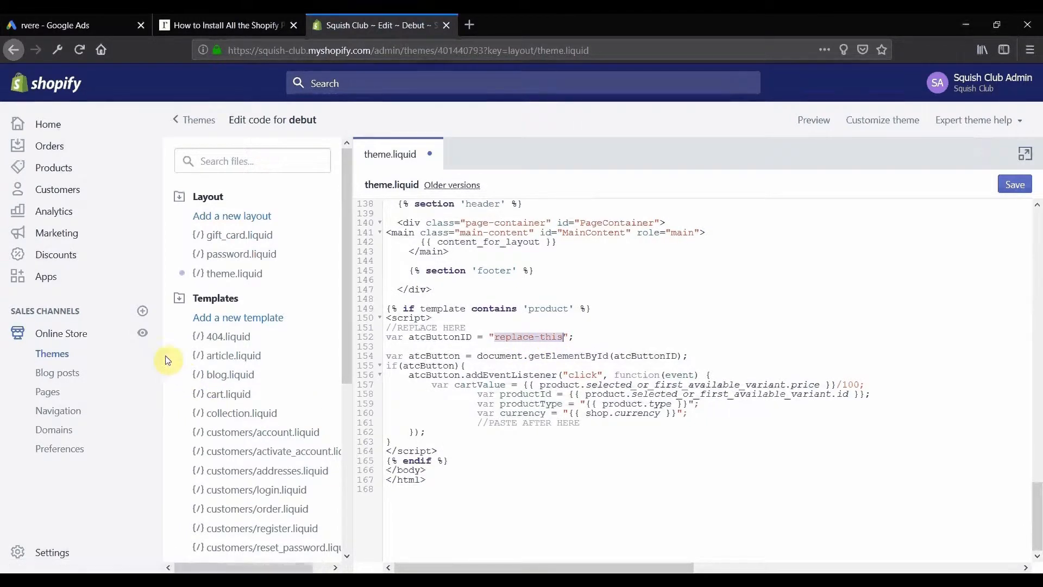
{"action": "middle_click", "coordinate": [147, 337]}
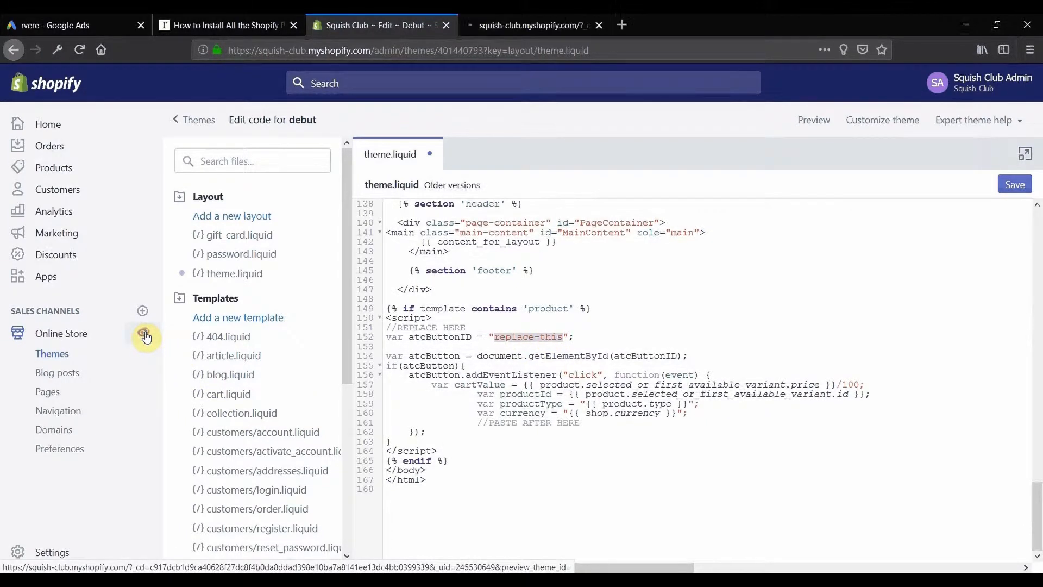
{"action": "left_click", "coordinate": [548, 20]}
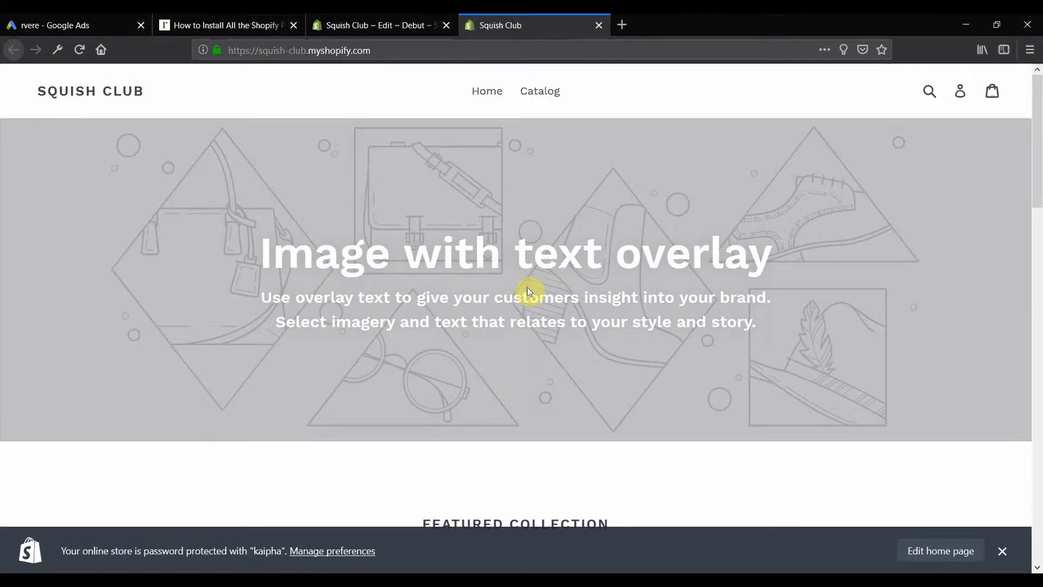
{"action": "scroll", "coordinate": [530, 292], "scroll_direction": "down", "scroll_amount": 5}
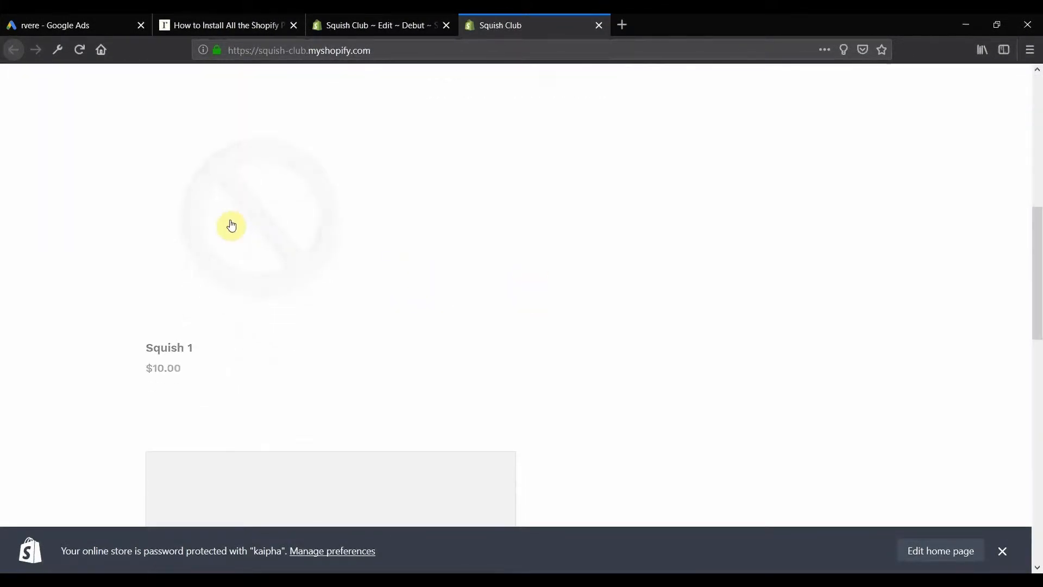
{"action": "left_click", "coordinate": [229, 224]}
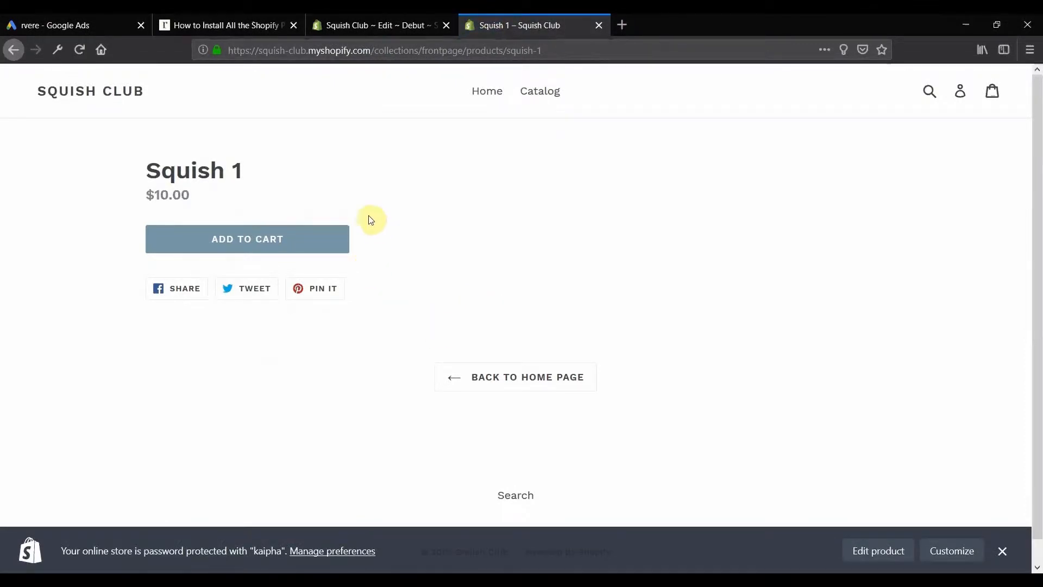
Step: Inspect the Add to Cart button's HTML and copy its id, AddToCart-product-template
{"action": "left_click", "coordinate": [179, 233]}
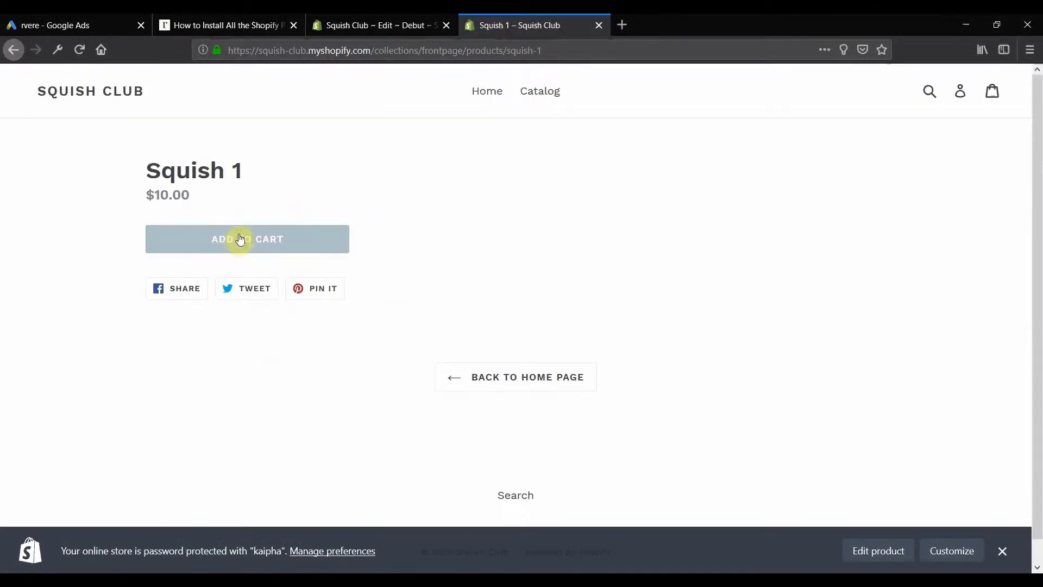
{"action": "right_click", "coordinate": [303, 234]}
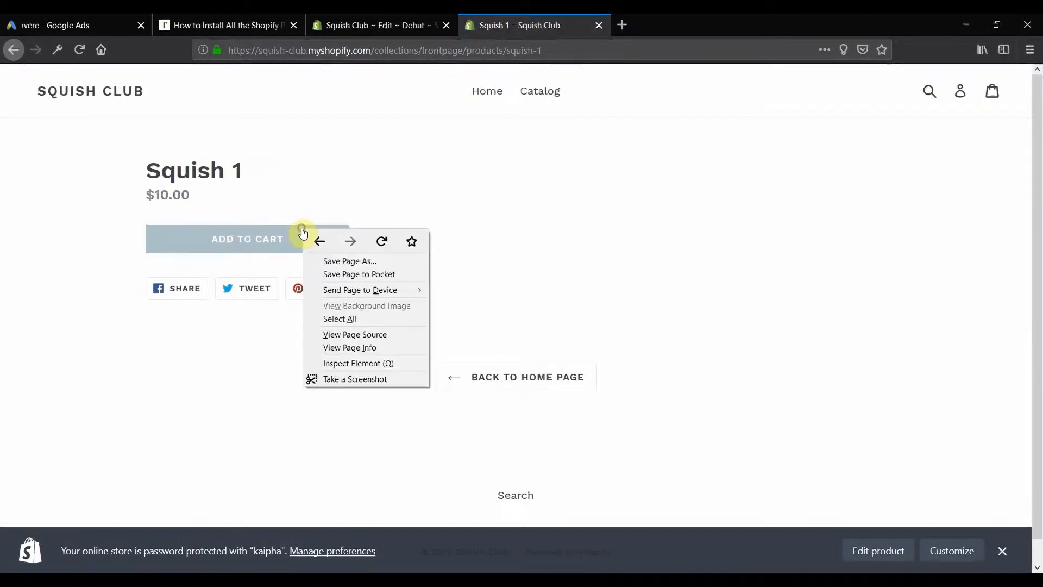
{"action": "left_click", "coordinate": [360, 361]}
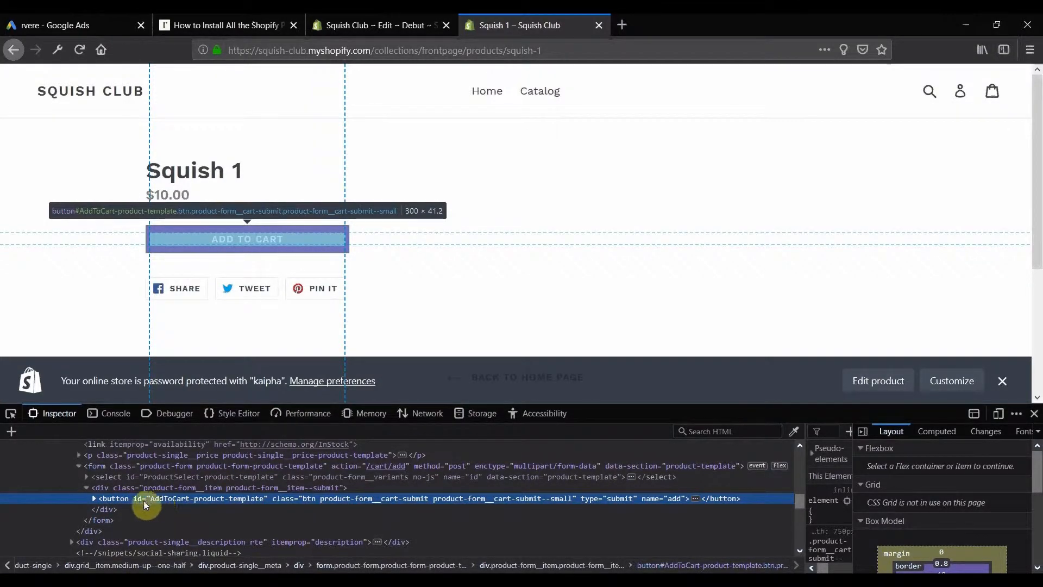
{"action": "double_click", "coordinate": [212, 500]}
{"action": "key", "text": "ctrl+c"}
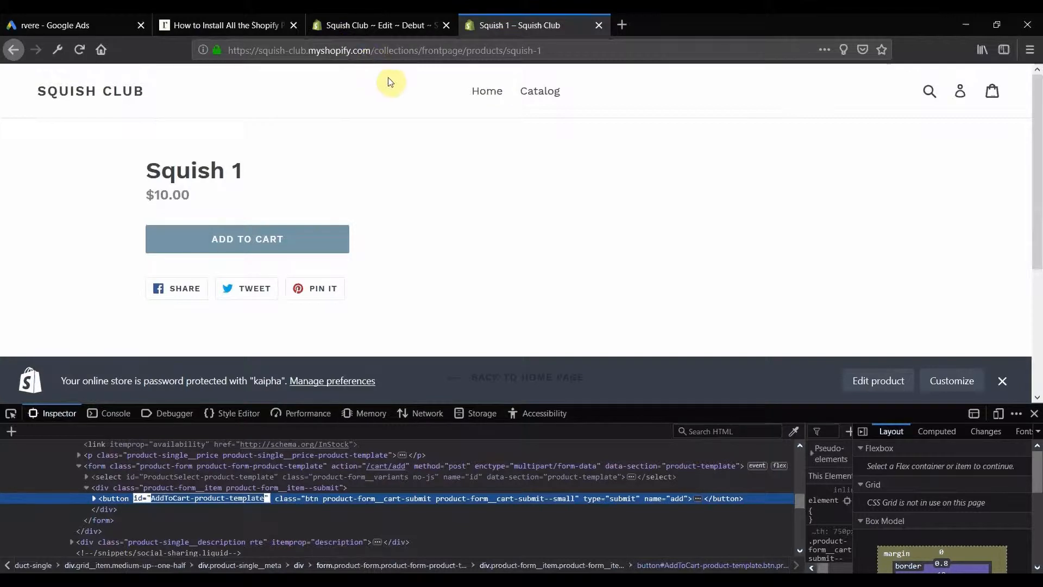
Step: Back in theme.liquid, replace the replace-this placeholder of atcButtonID with AddToCart-product-template and save the file
{"action": "left_click", "coordinate": [407, 26]}
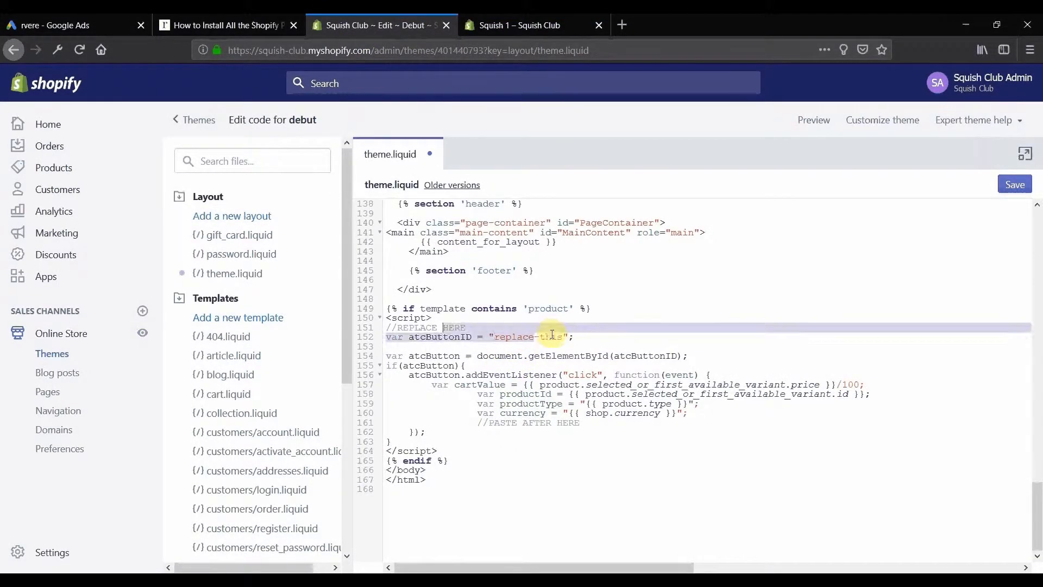
{"action": "key", "text": "ctrl+v"}
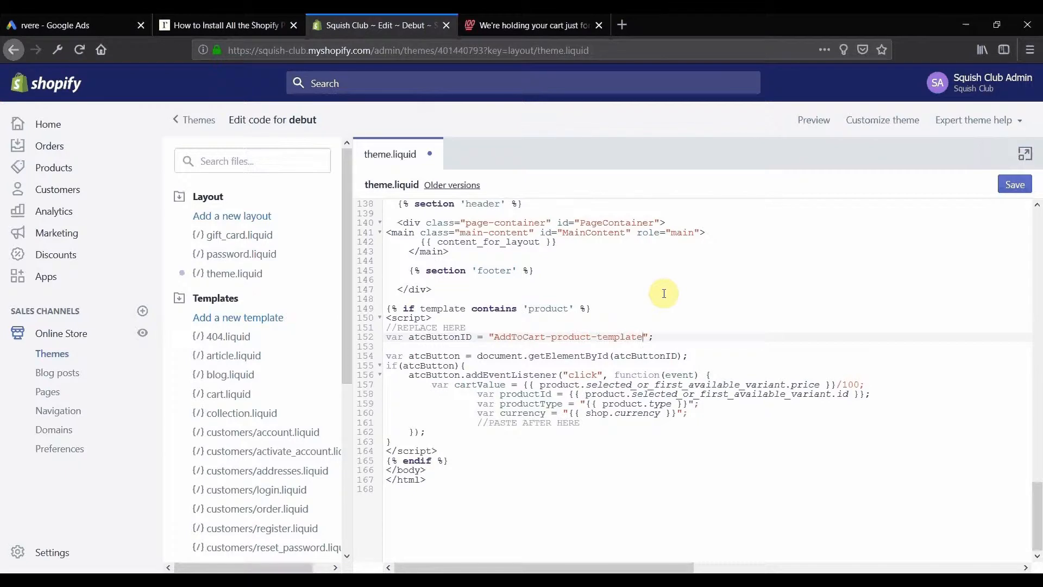
{"action": "key", "text": "ctrl+s"}
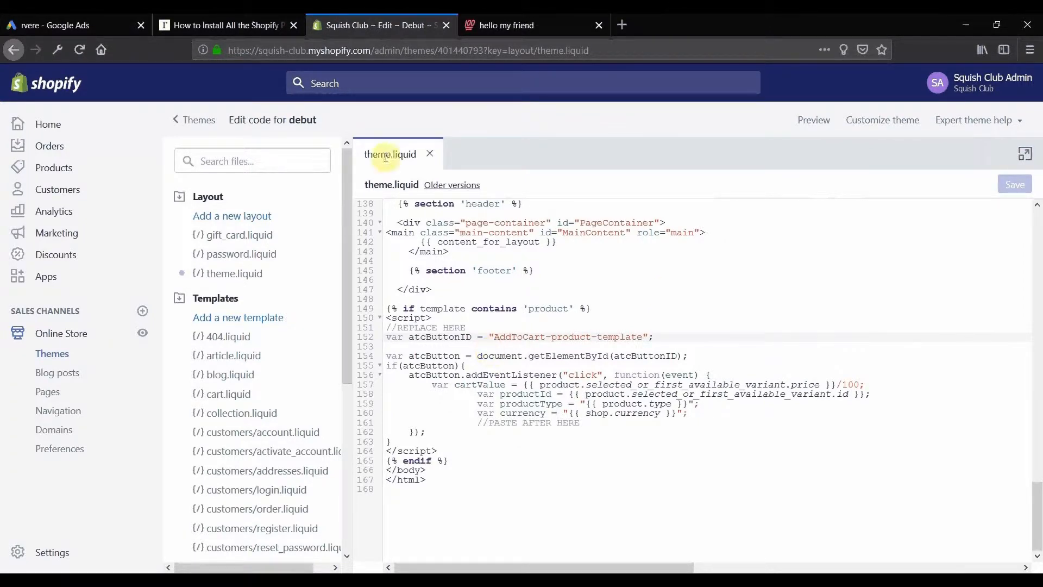
Step: Switch to the rvere pixel guide and copy the whole AdWords add-to-cart event code from its Google Ads (Adwords) Tag section
{"action": "left_click", "coordinate": [257, 27]}
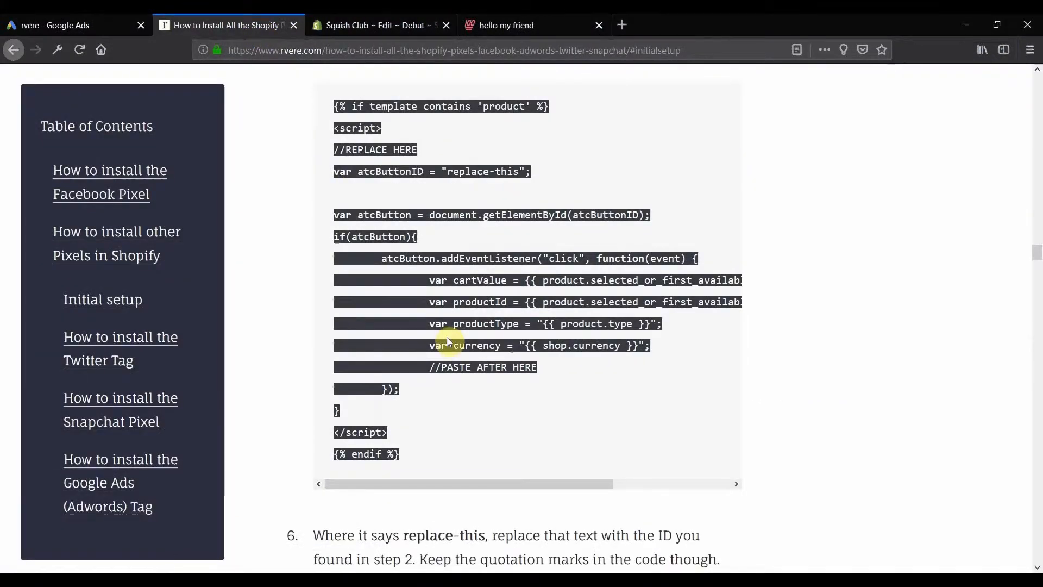
{"action": "left_click", "coordinate": [277, 421]}
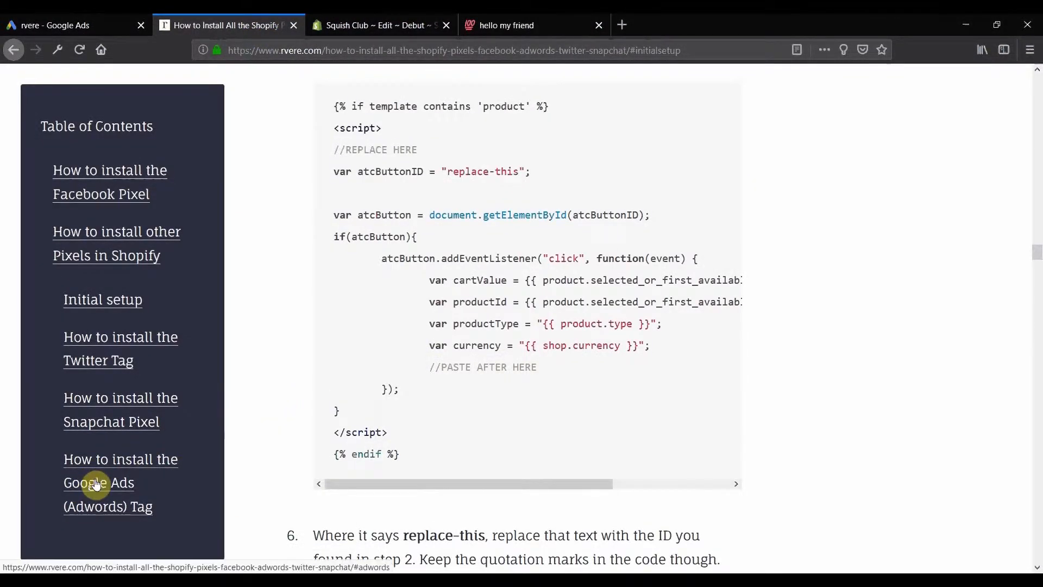
{"action": "left_click", "coordinate": [91, 500]}
{"action": "scroll", "coordinate": [558, 353], "scroll_direction": "down", "scroll_amount": 10}
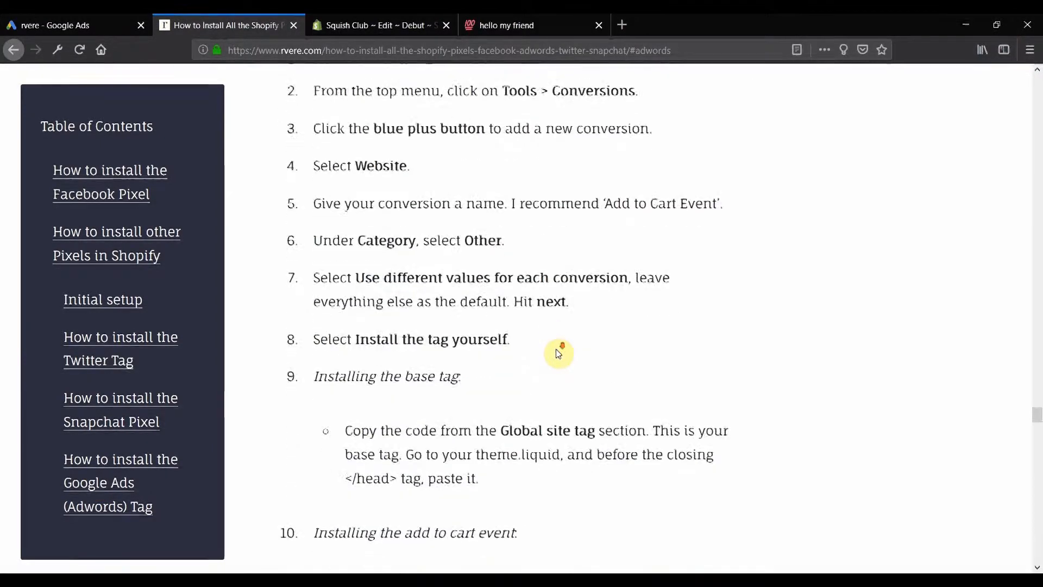
{"action": "scroll", "coordinate": [559, 353], "scroll_direction": "down", "scroll_amount": 5}
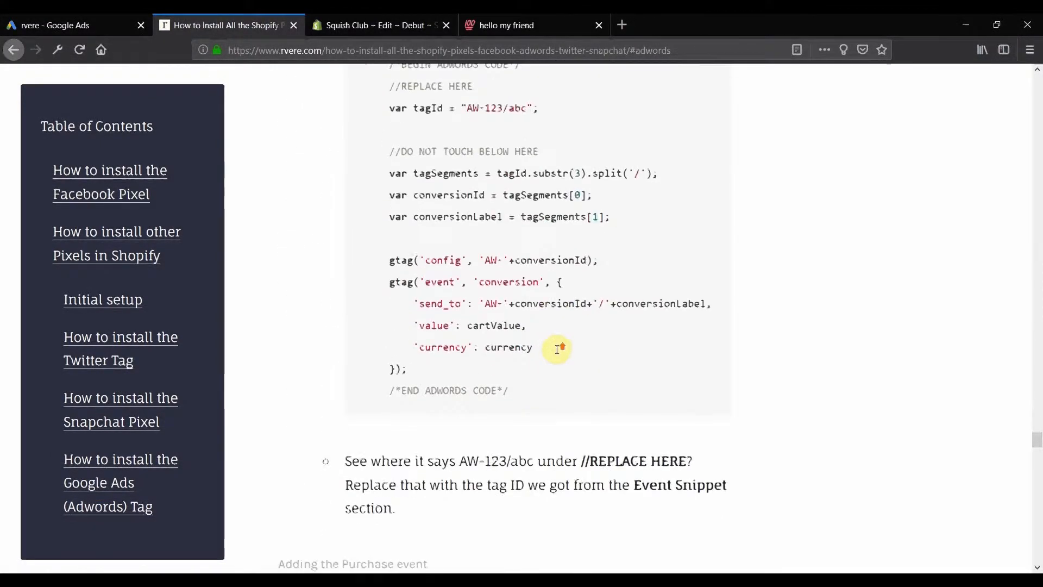
{"action": "scroll", "coordinate": [554, 410], "scroll_direction": "up", "scroll_amount": 1}
{"action": "triple_click", "coordinate": [472, 105]}
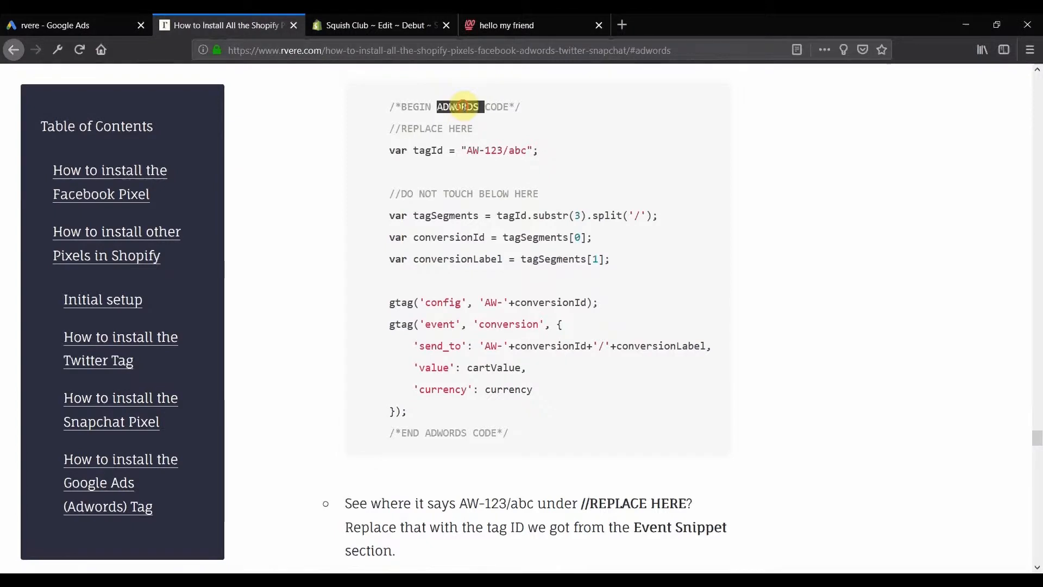
{"action": "left_click_drag", "start_coordinate": [471, 105], "coordinate": [536, 432]}
{"action": "key", "text": "ctrl+c"}
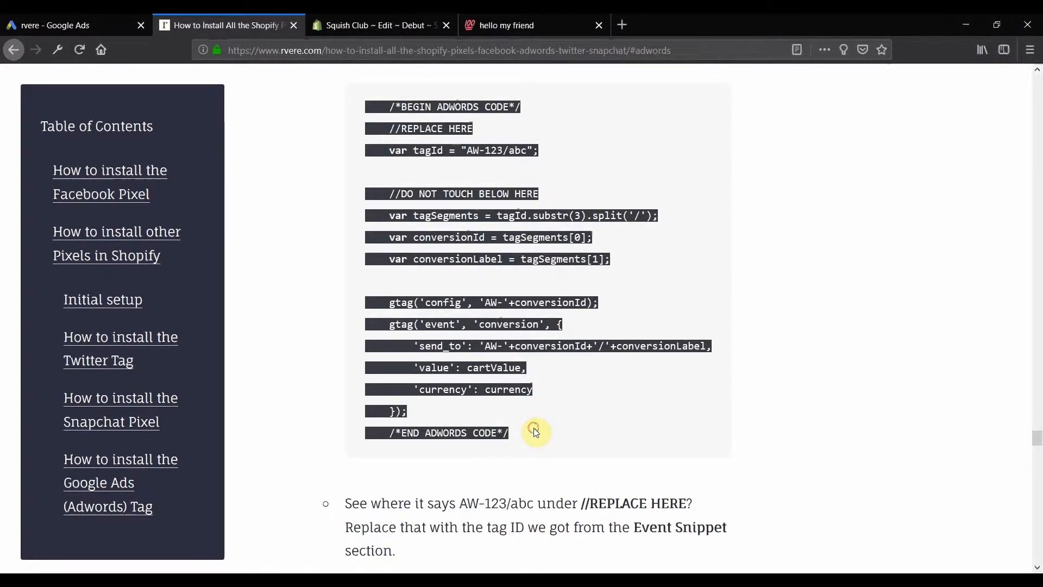
Step: Switch to the Shopify theme editor and paste the AdWords code on a new line below the //PASTE AFTER HERE comment
{"action": "left_click", "coordinate": [360, 24]}
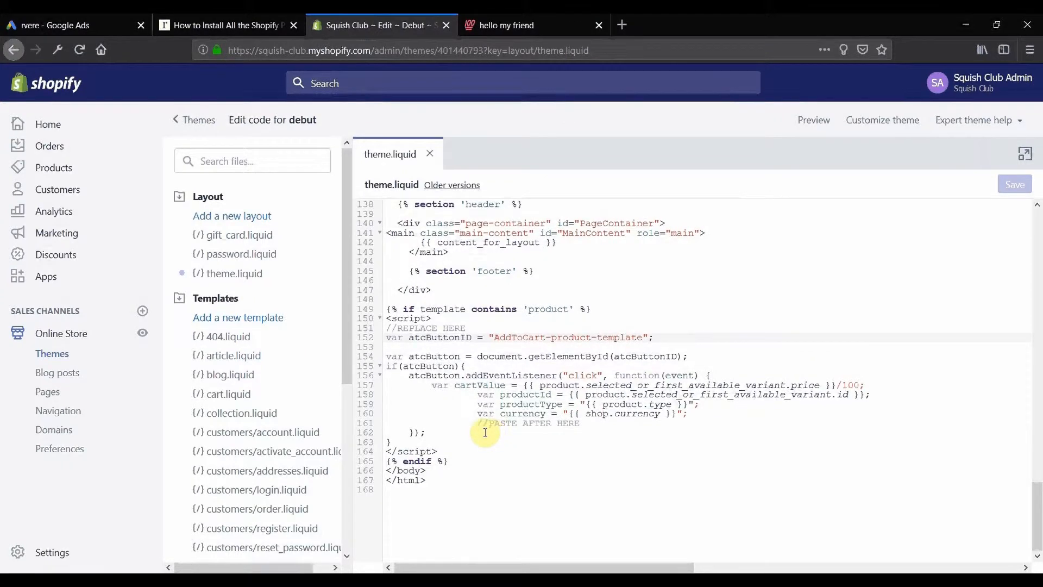
{"action": "left_click", "coordinate": [595, 425]}
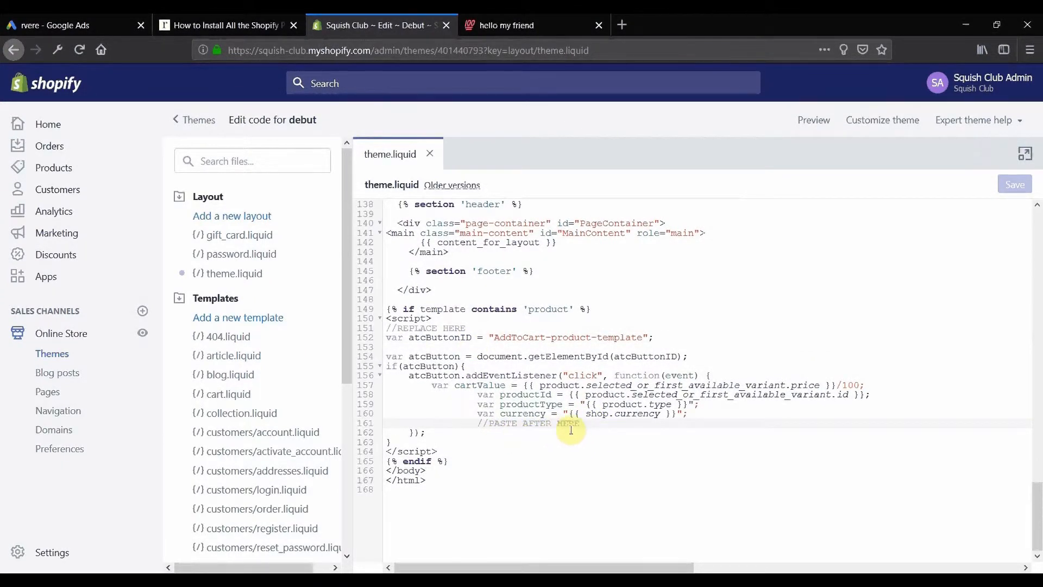
{"action": "key", "text": "Return"}
{"action": "key", "text": "ctrl+v"}
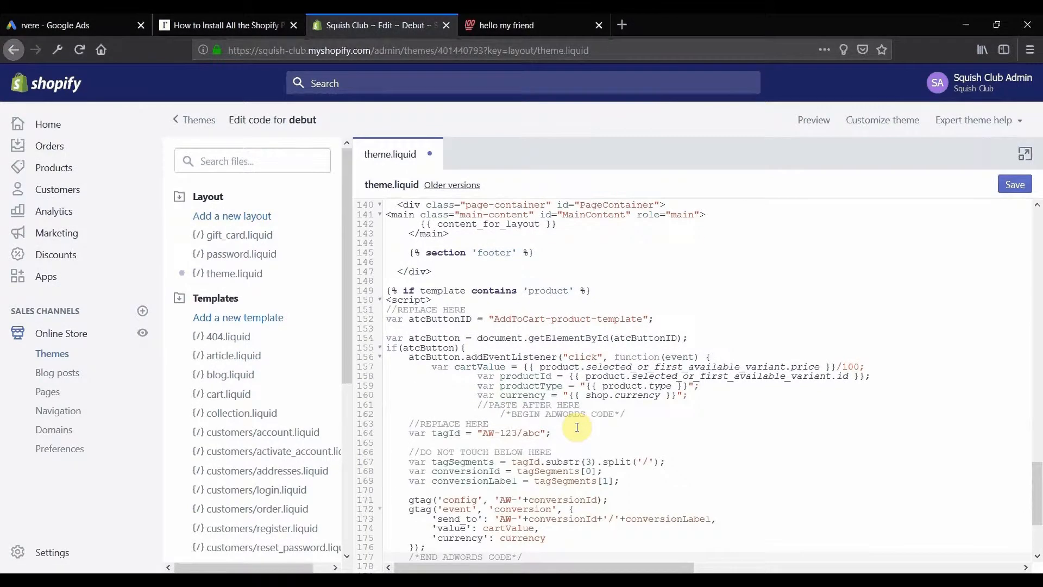
Step: Align the indentation of the pasted AdWords block, including its BEGIN ADWORDS CODE comment, with the //PASTE AFTER HERE line
{"action": "scroll", "coordinate": [578, 426], "scroll_direction": "down", "scroll_amount": 3}
{"action": "left_click_drag", "start_coordinate": [500, 320], "coordinate": [523, 449]}
{"action": "key", "text": "Tab"}
{"action": "key", "text": "Tab"}
{"action": "key", "text": "Tab"}
{"action": "key", "text": "Tab"}
{"action": "key", "text": "Tab"}
{"action": "key", "text": "Tab"}
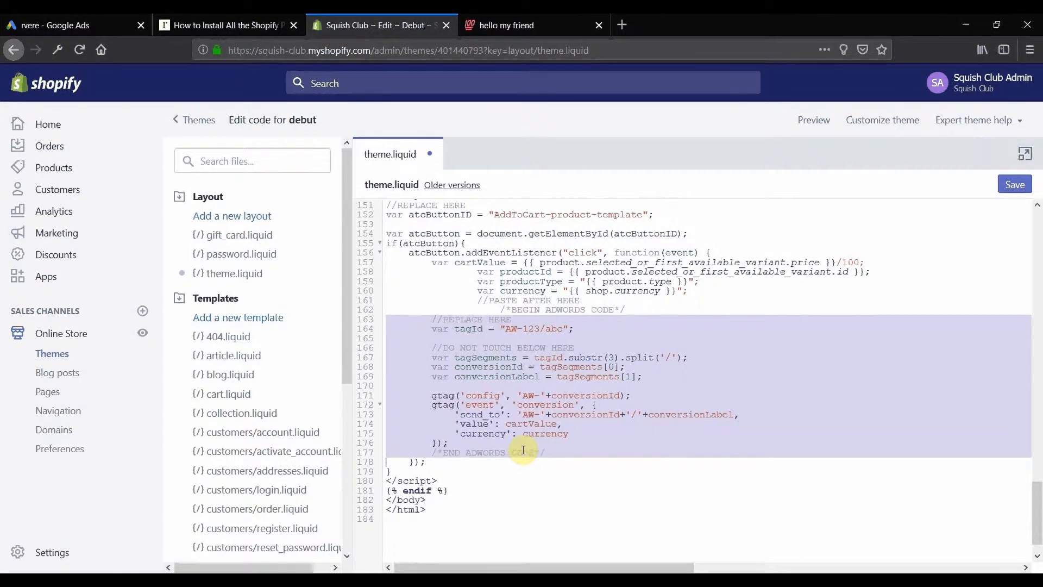
{"action": "left_click", "coordinate": [501, 310]}
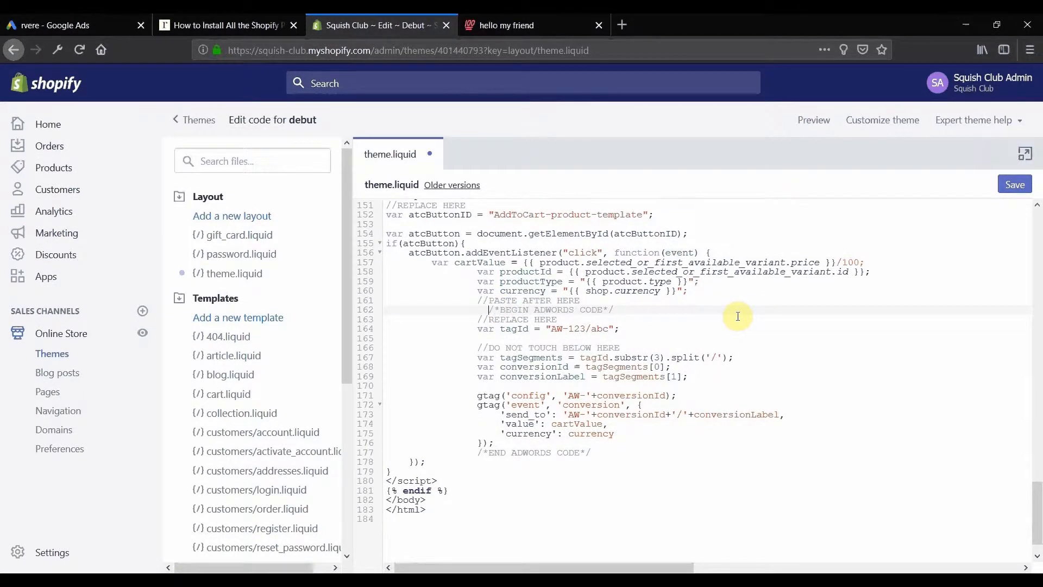
{"action": "key", "text": "BackSpace"}
{"action": "key", "text": "BackSpace"}
Step: Select the AW-123/abc placeholder of tagId in theme.liquid, then switch to Google Ads and copy the send_to value from the add-to-cart event snippet
{"action": "left_click", "coordinate": [579, 358]}
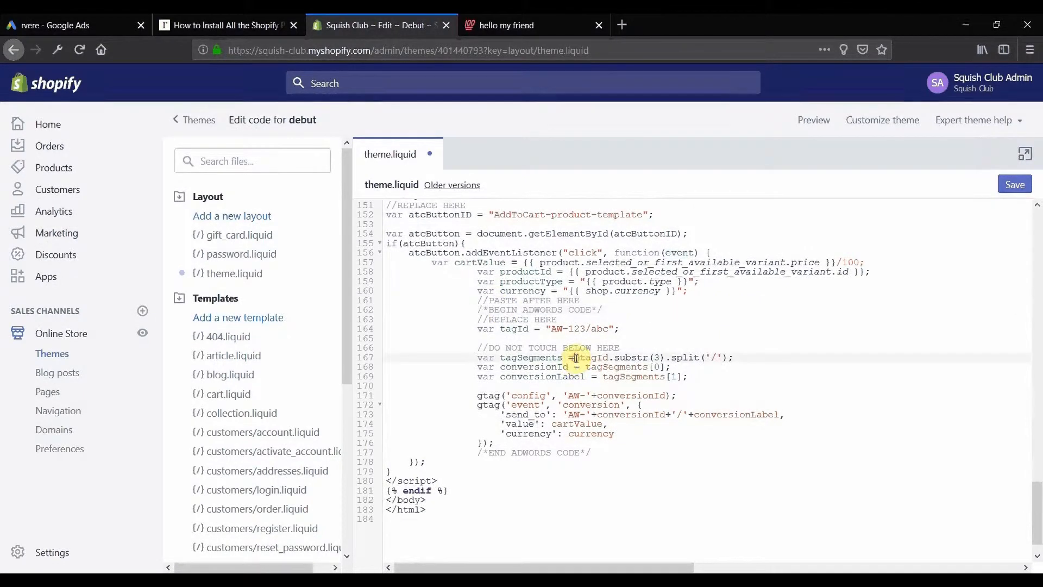
{"action": "left_click_drag", "start_coordinate": [552, 330], "coordinate": [598, 328]}
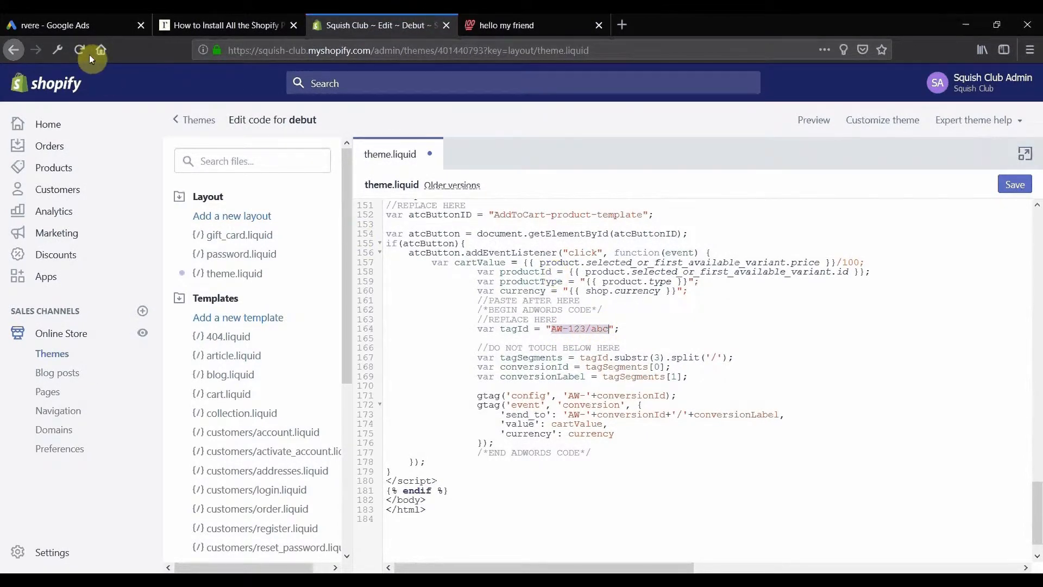
{"action": "left_click", "coordinate": [99, 26]}
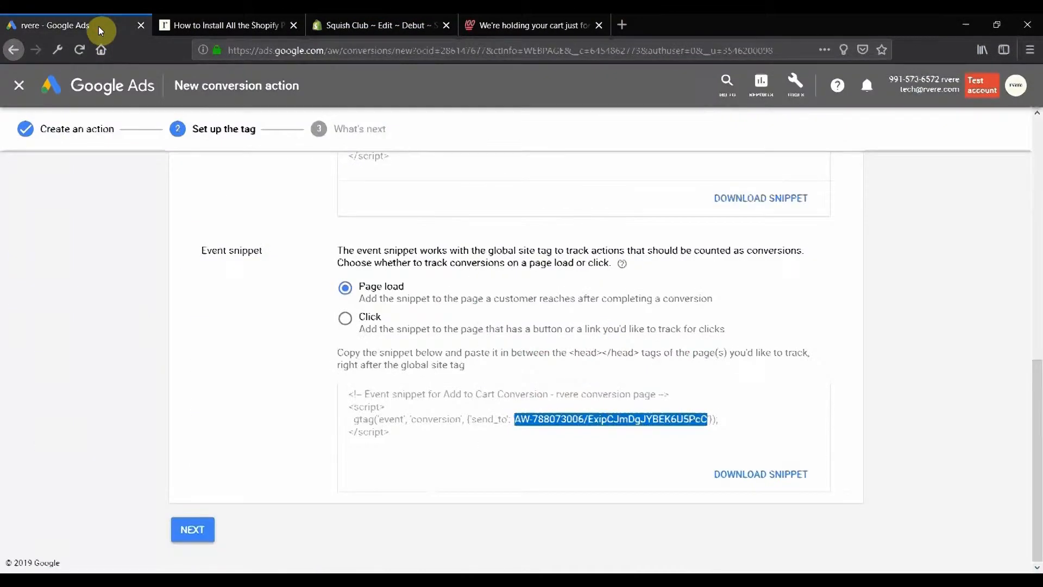
{"action": "left_click", "coordinate": [503, 483]}
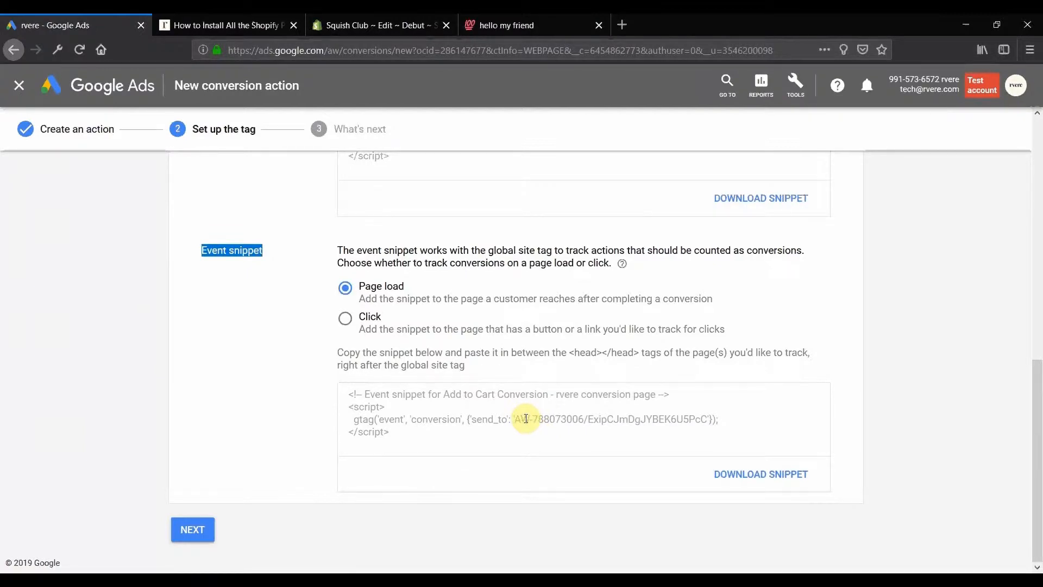
{"action": "double_click", "coordinate": [526, 418]}
{"action": "double_click", "coordinate": [526, 419]}
{"action": "left_click_drag", "start_coordinate": [526, 418], "coordinate": [607, 422]}
{"action": "key", "text": "ctrl+c"}
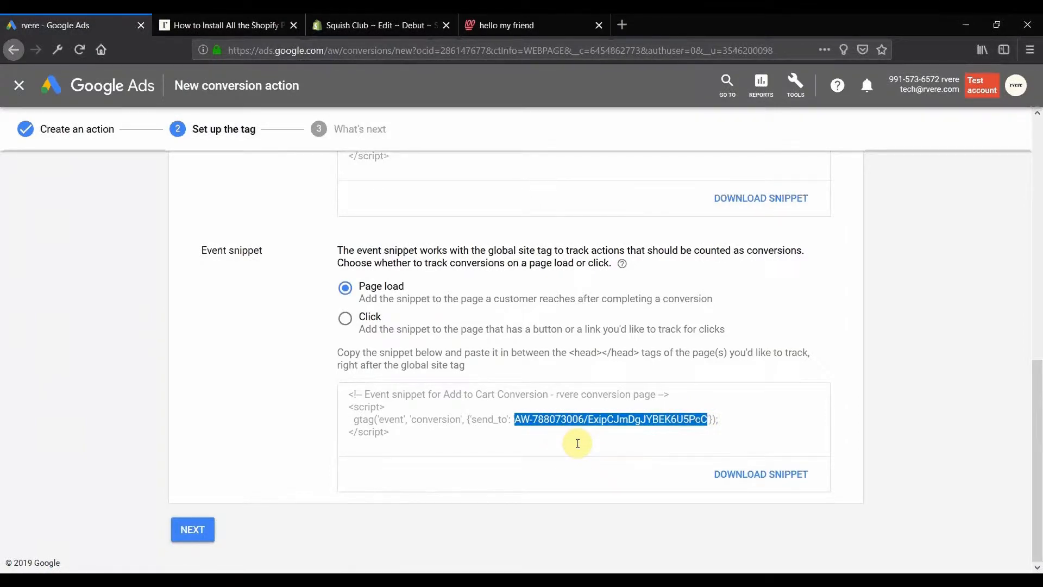
Step: Switch to the Shopify theme editor, replace the selected tagId placeholder with the copied send_to value, and save theme.liquid
{"action": "left_click", "coordinate": [380, 25]}
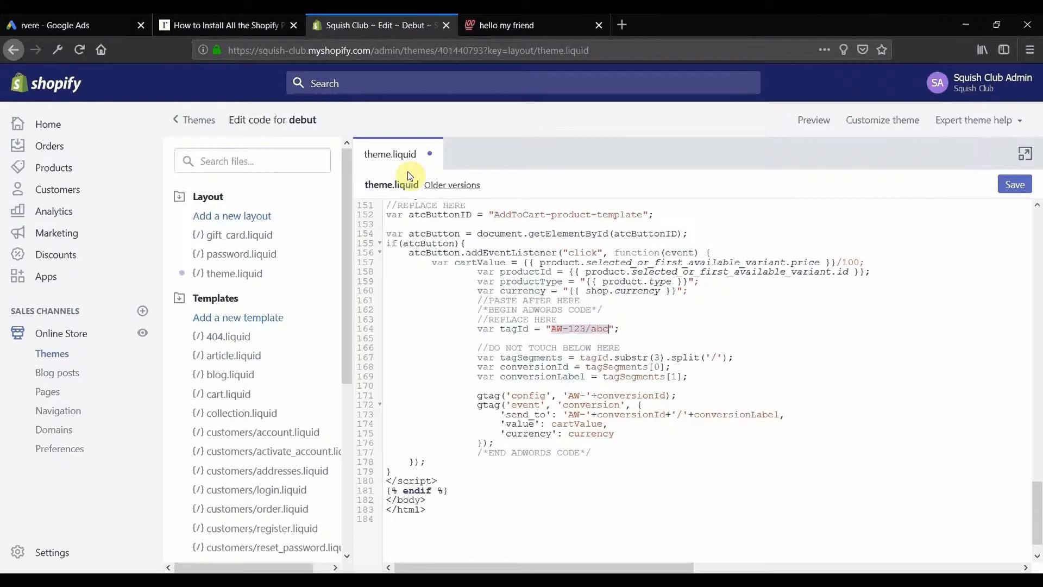
{"action": "key", "text": "ctrl+v"}
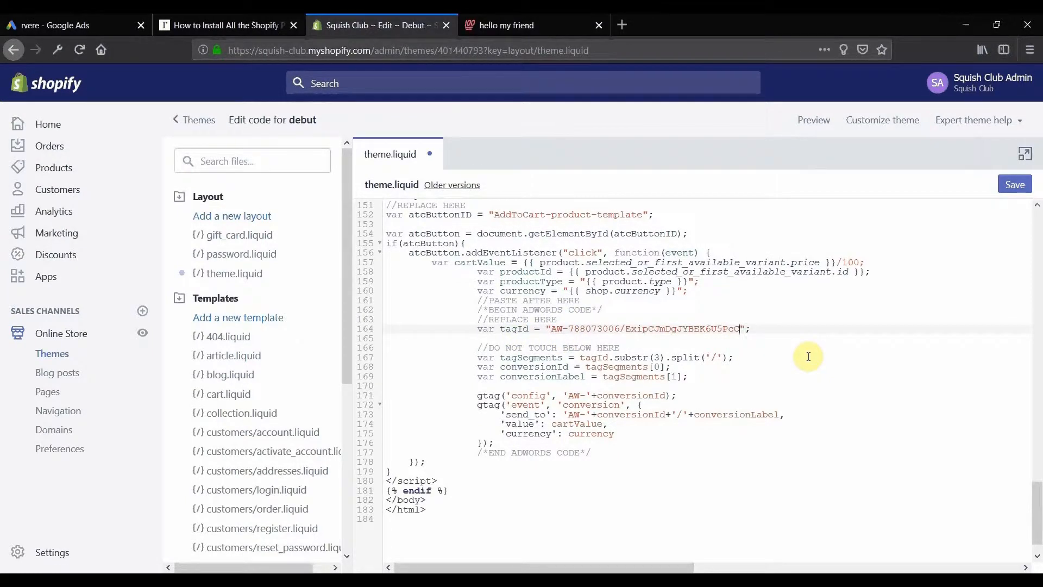
{"action": "left_click", "coordinate": [1022, 189]}
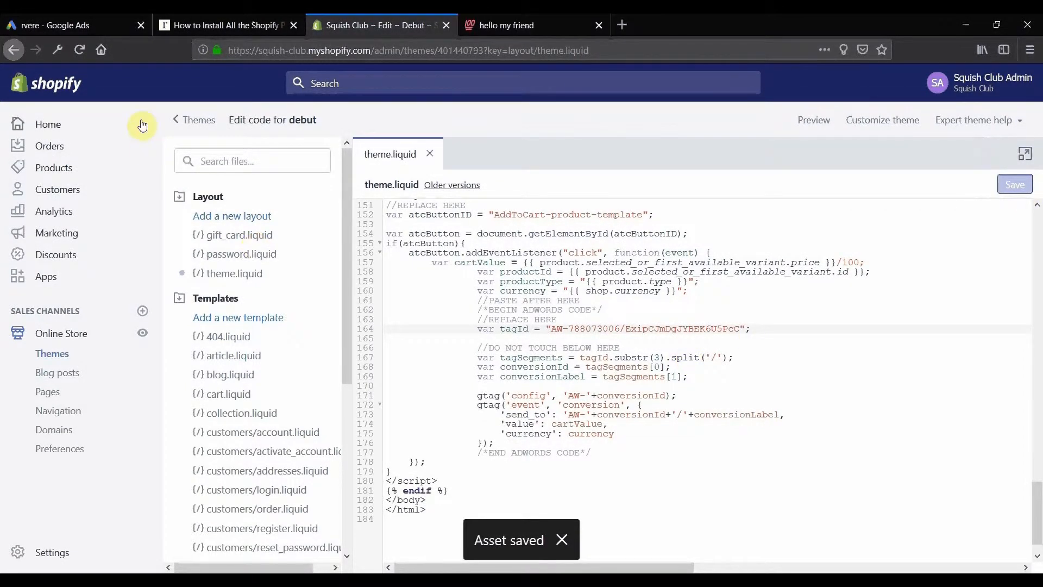
Step: Switch to Google Ads, close the add-to-cart tag setup, and open the account's Conversions page
{"action": "left_click", "coordinate": [93, 26]}
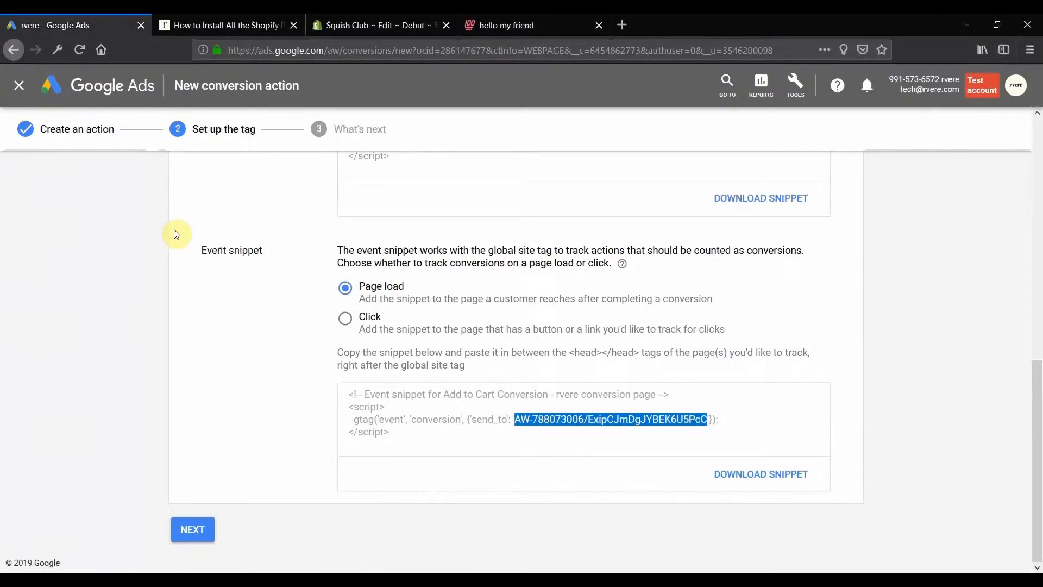
{"action": "left_click", "coordinate": [25, 82]}
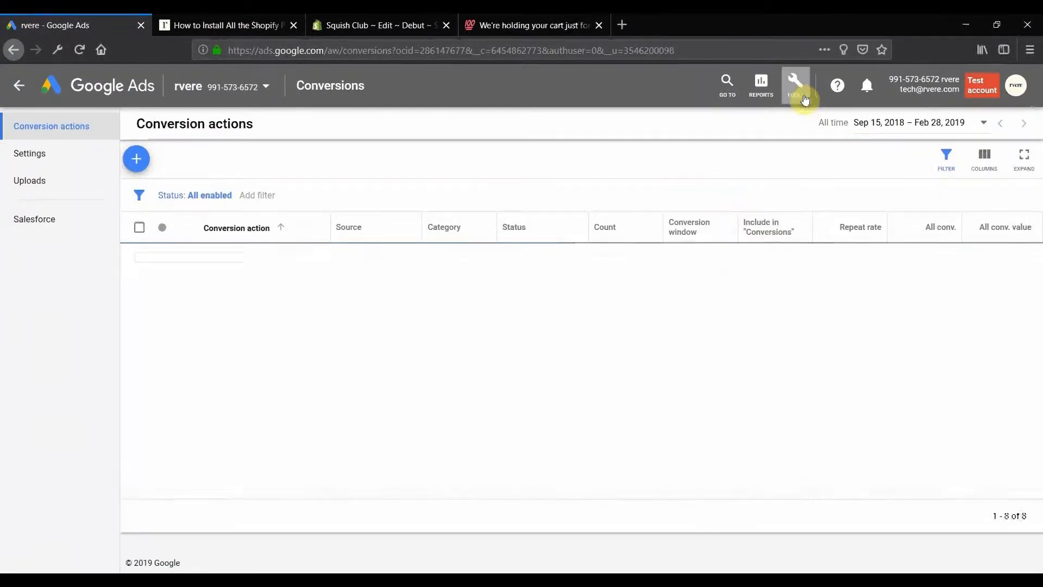
{"action": "left_click", "coordinate": [795, 91]}
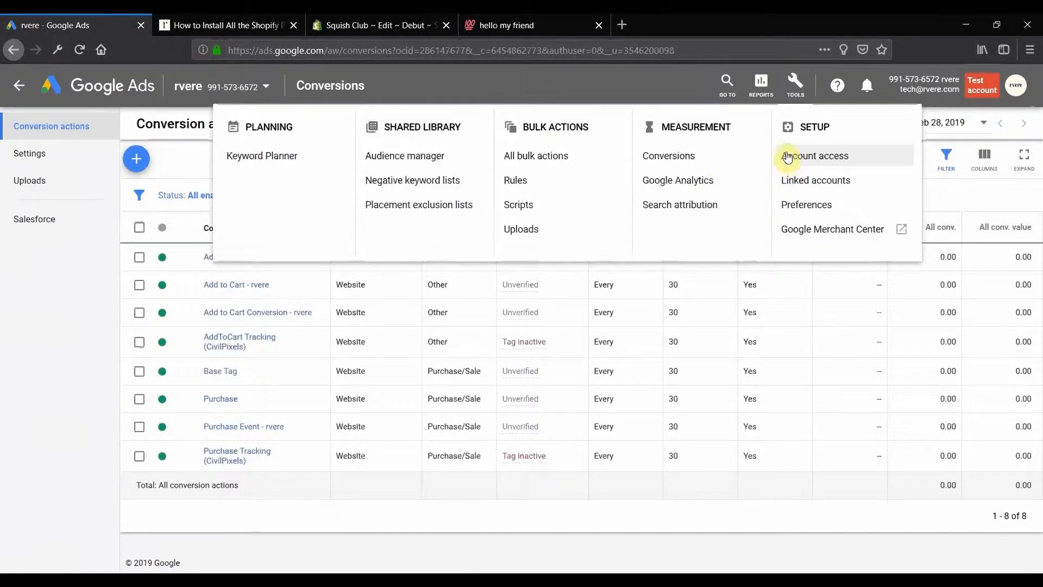
{"action": "left_click", "coordinate": [707, 157]}
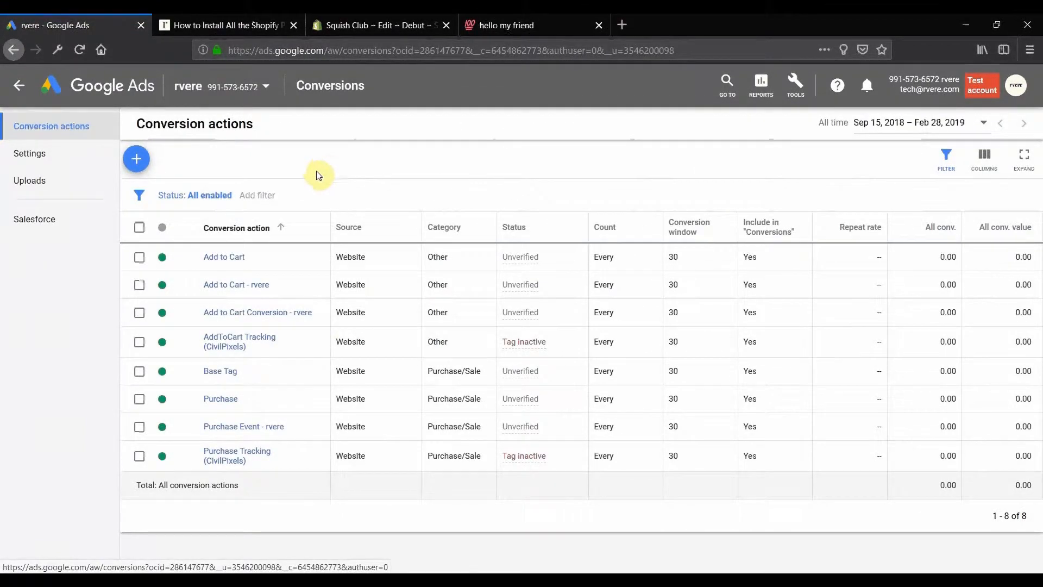
Step: Start a new Website conversion action with the Purchase category, and close the store's product page tab
{"action": "left_click", "coordinate": [136, 158]}
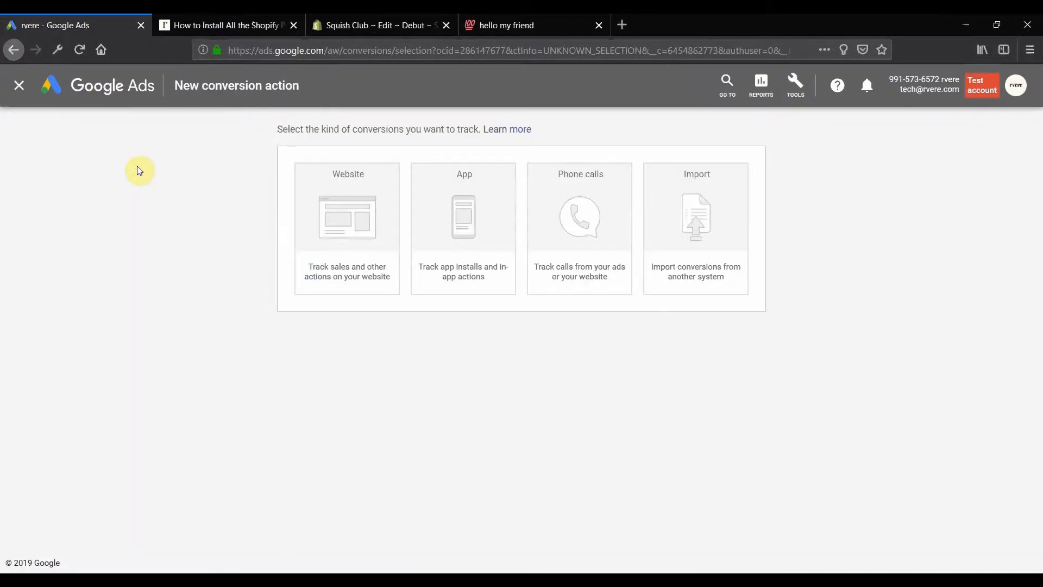
{"action": "left_click", "coordinate": [363, 288]}
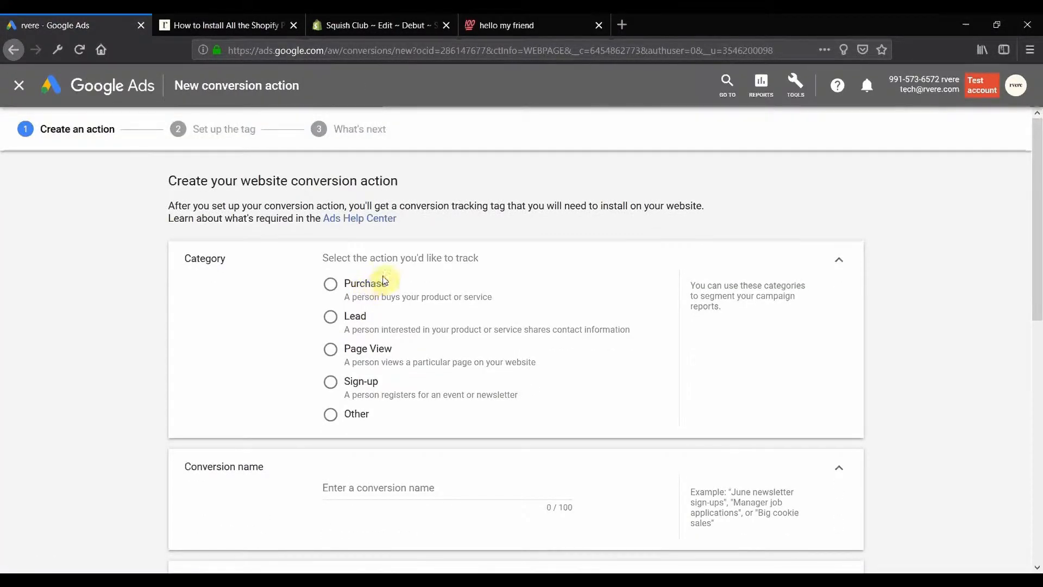
{"action": "left_click", "coordinate": [371, 286]}
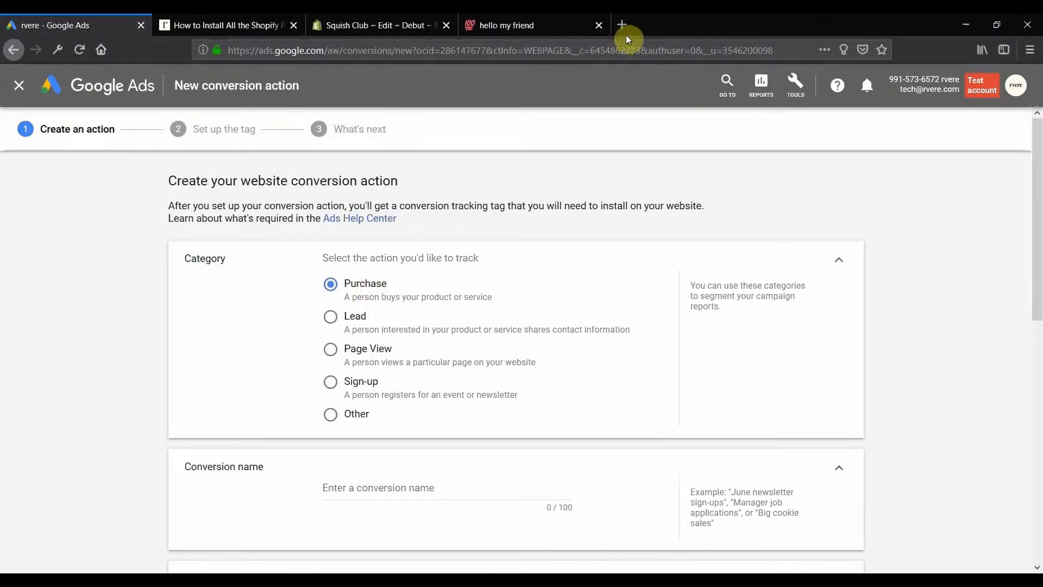
{"action": "left_click", "coordinate": [599, 25]}
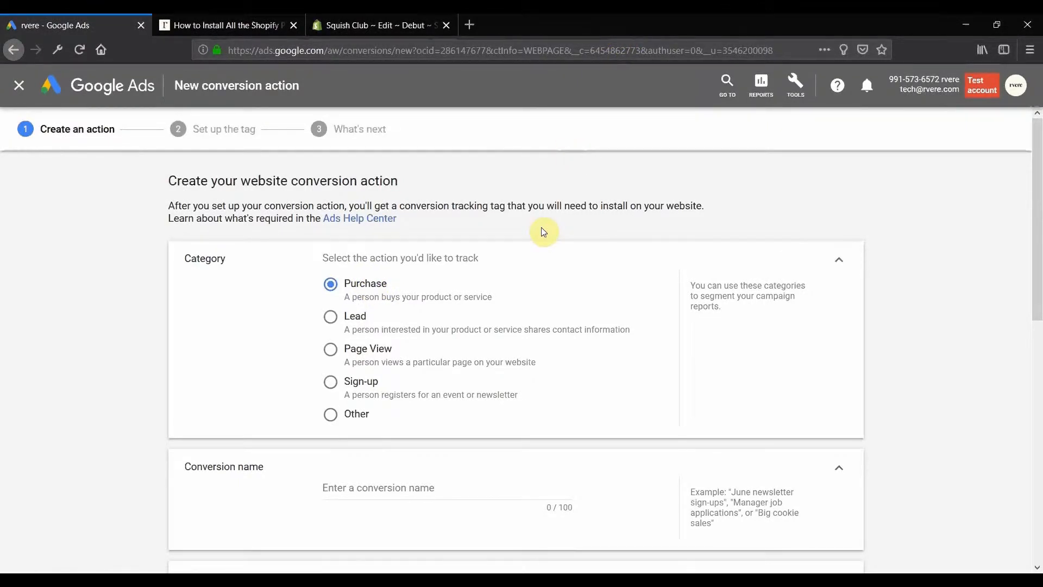
Step: Name the conversion action "Purchase Conversion - rvere"
{"action": "scroll", "coordinate": [567, 389], "scroll_direction": "down", "scroll_amount": 3}
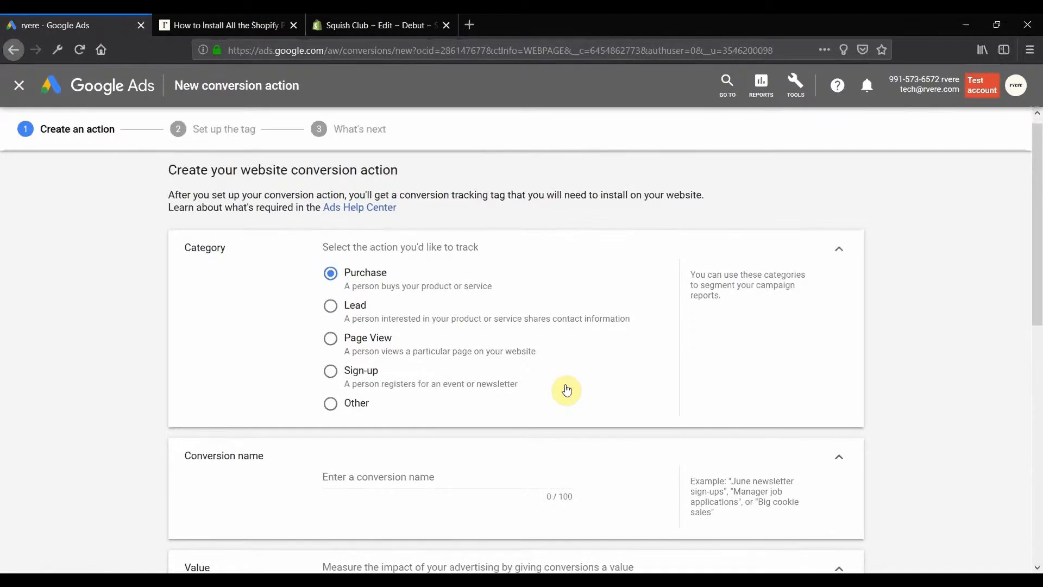
{"action": "left_click", "coordinate": [401, 306]}
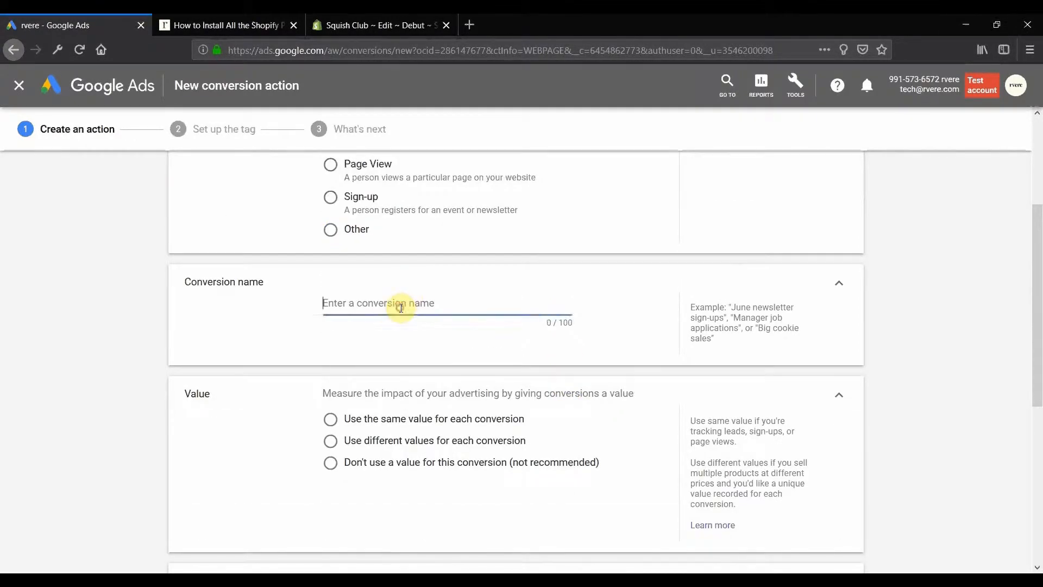
{"action": "type", "text": "Purchase Conversion - rvere"}
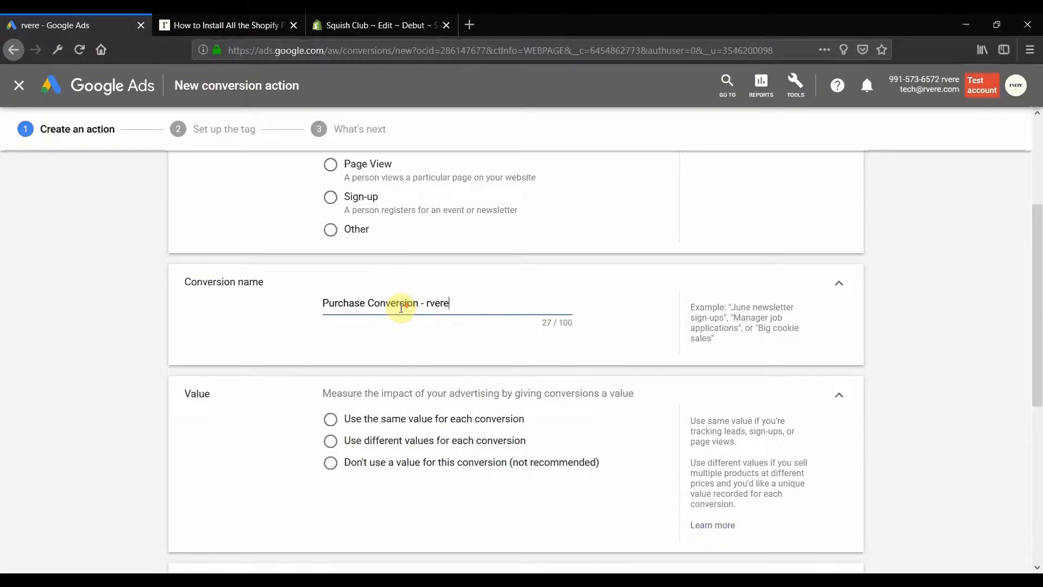
Step: Set the purchase conversion to use the same value for each conversion, and create the action
{"action": "scroll", "coordinate": [402, 310], "scroll_direction": "down", "scroll_amount": 1}
{"action": "scroll", "coordinate": [402, 312], "scroll_direction": "down", "scroll_amount": 4}
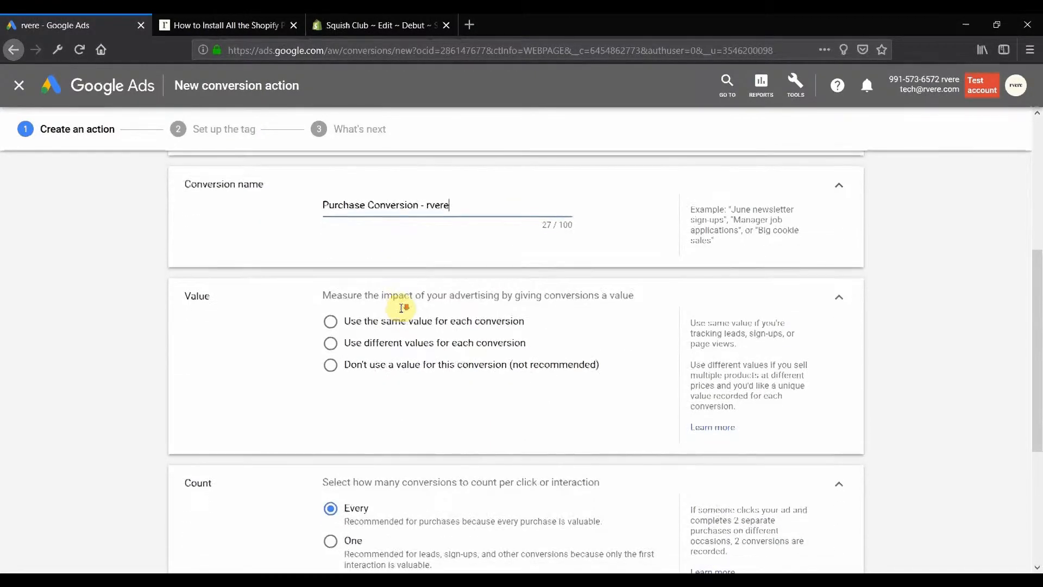
{"action": "left_click", "coordinate": [330, 289]}
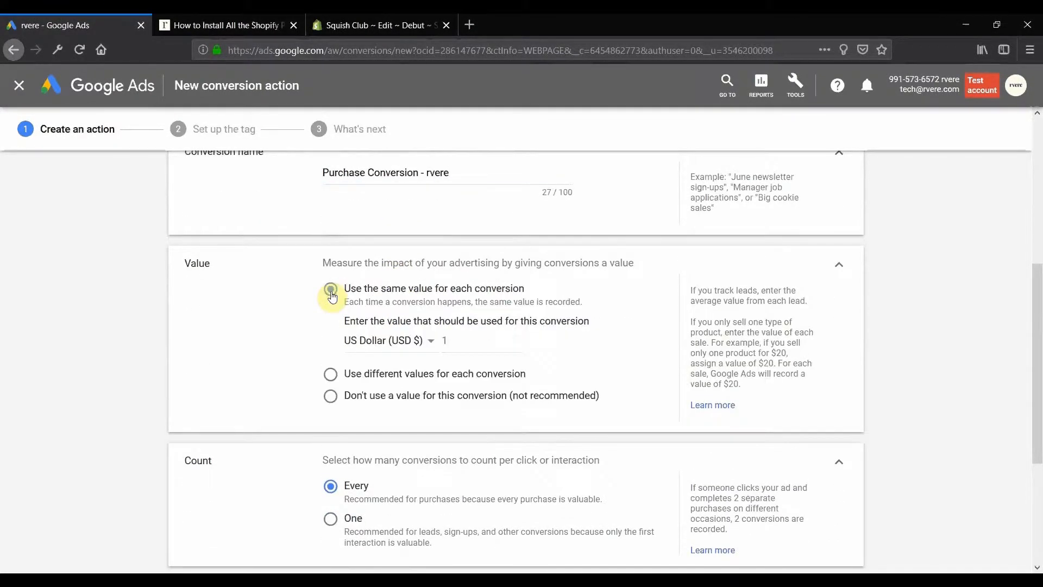
{"action": "scroll", "coordinate": [331, 291], "scroll_direction": "down", "scroll_amount": 6}
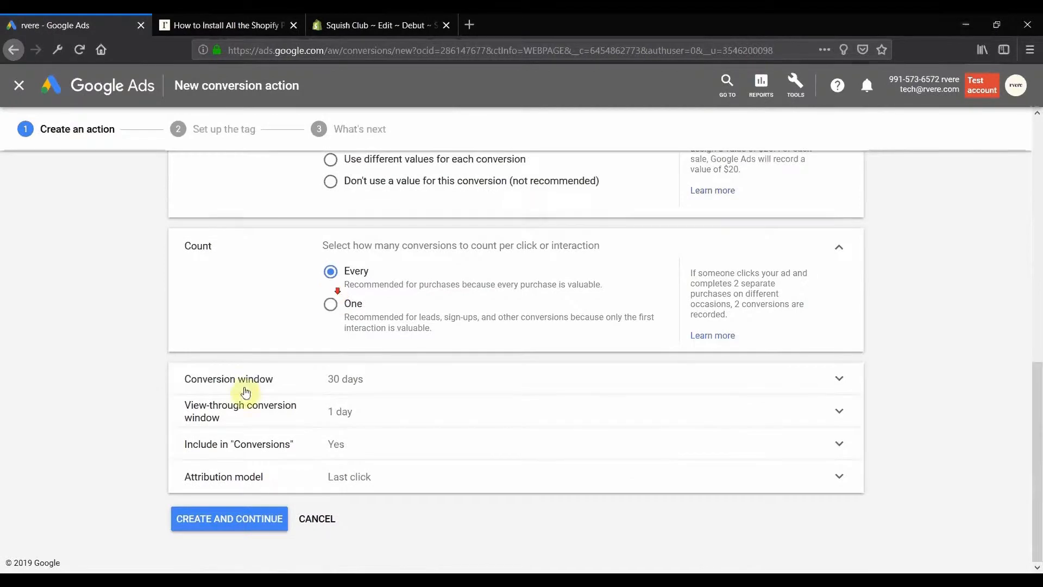
{"action": "left_click", "coordinate": [224, 527]}
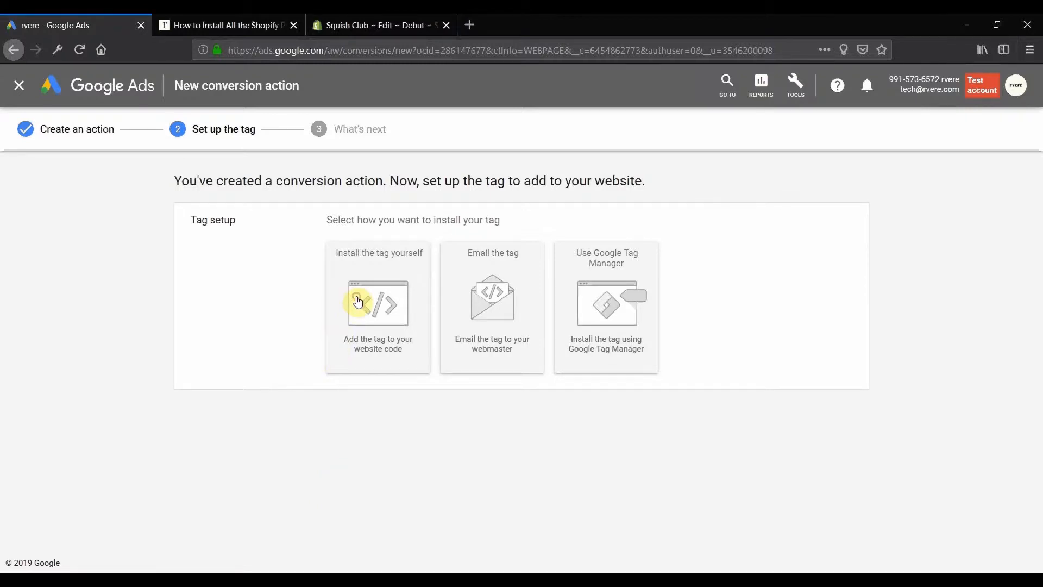
Step: Choose to install the purchase conversion tag yourself and bring its global site tag code into view
{"action": "left_click", "coordinate": [357, 301]}
{"action": "scroll", "coordinate": [358, 297], "scroll_direction": "down", "scroll_amount": 3}
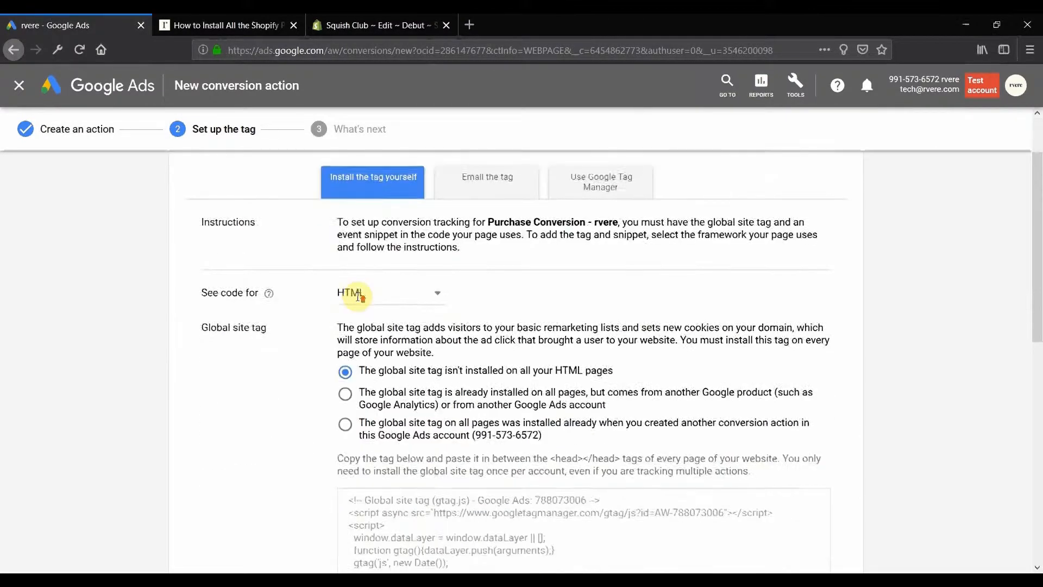
{"action": "scroll", "coordinate": [358, 296], "scroll_direction": "down", "scroll_amount": 3}
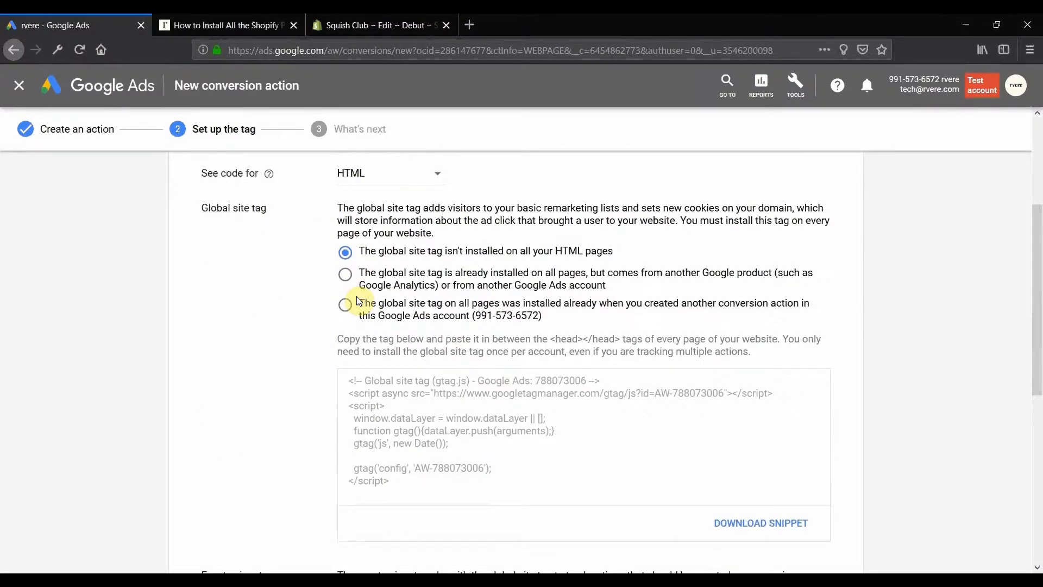
Step: Switch to Shopify, open the store's Checkout settings, and enlarge the Additional scripts box to make room for code
{"action": "left_click", "coordinate": [375, 24]}
{"action": "left_click", "coordinate": [60, 553]}
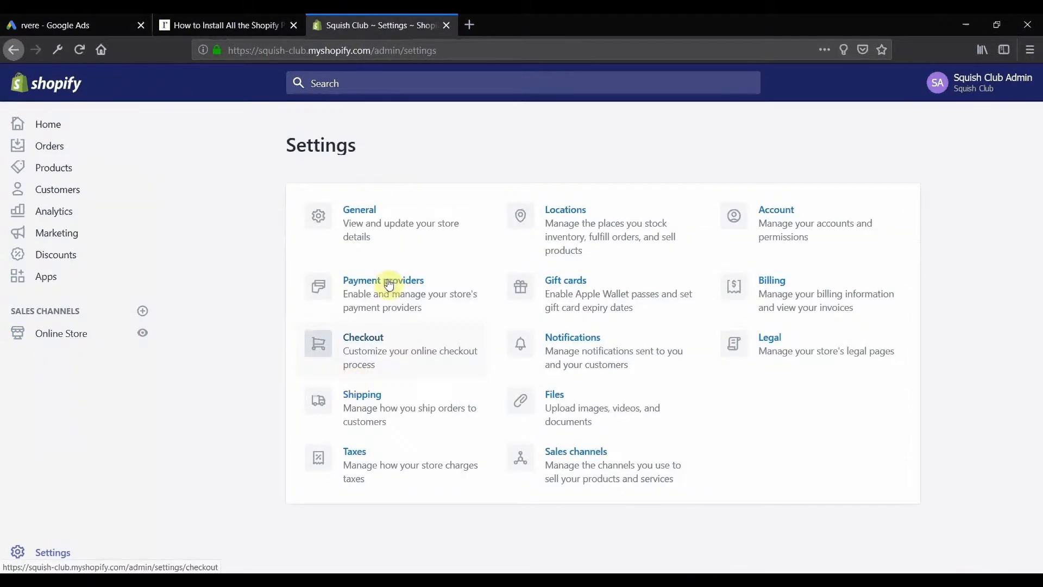
{"action": "left_click", "coordinate": [418, 352]}
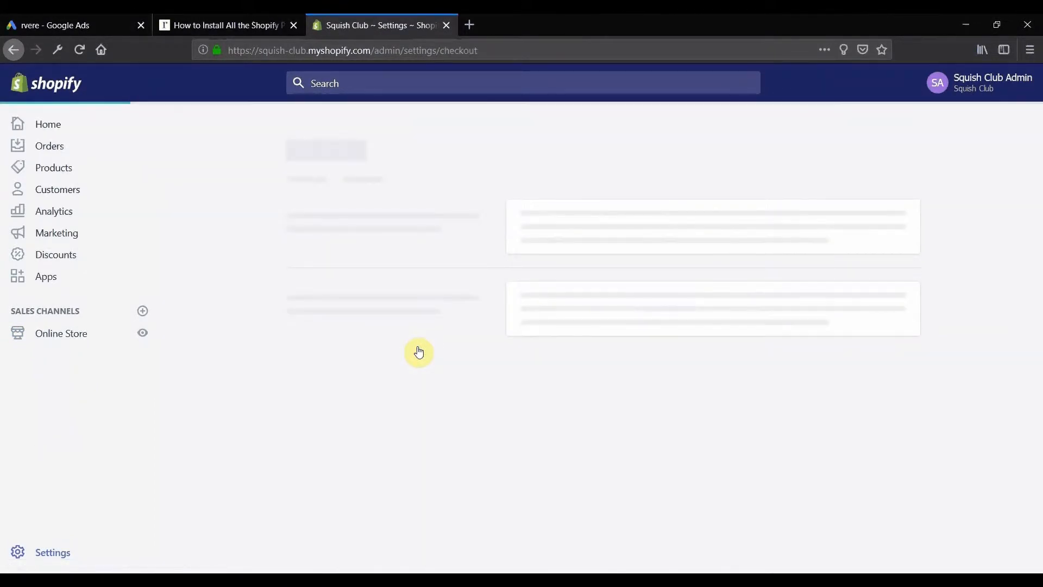
{"action": "scroll", "coordinate": [420, 350], "scroll_direction": "down", "scroll_amount": 15}
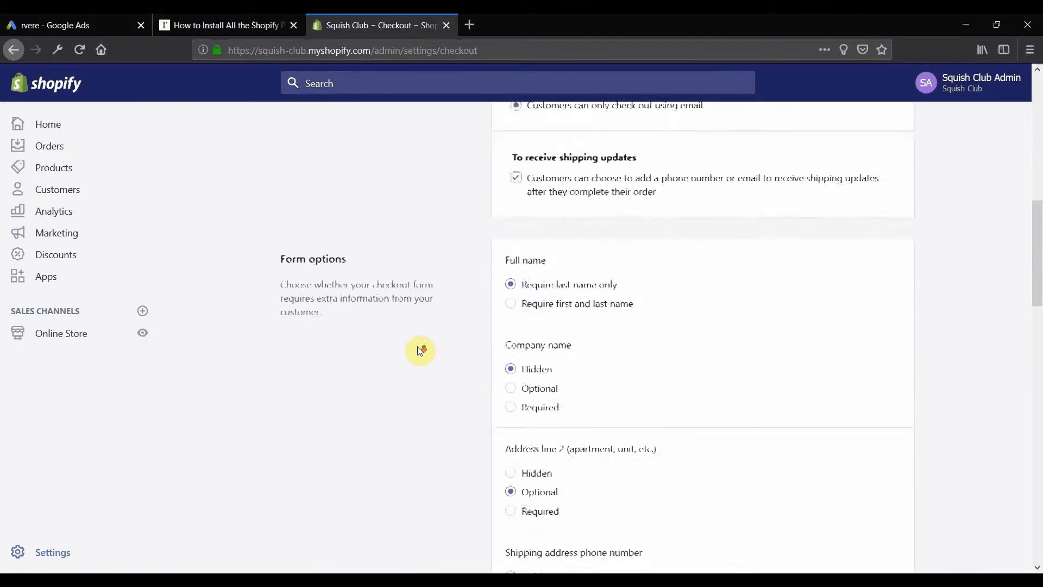
{"action": "left_click", "coordinate": [677, 267]}
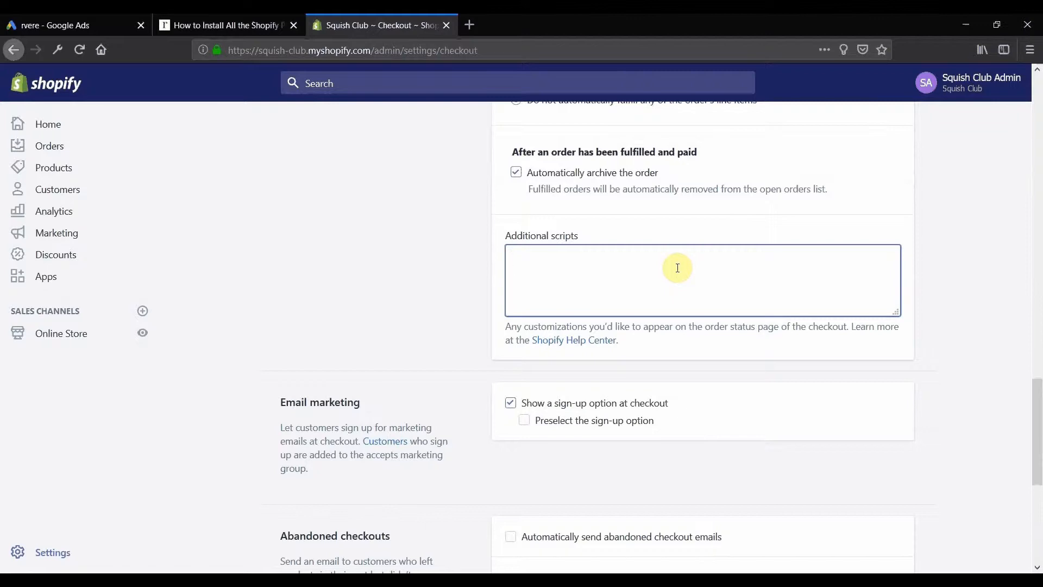
{"action": "scroll", "coordinate": [678, 268], "scroll_direction": "down", "scroll_amount": 1}
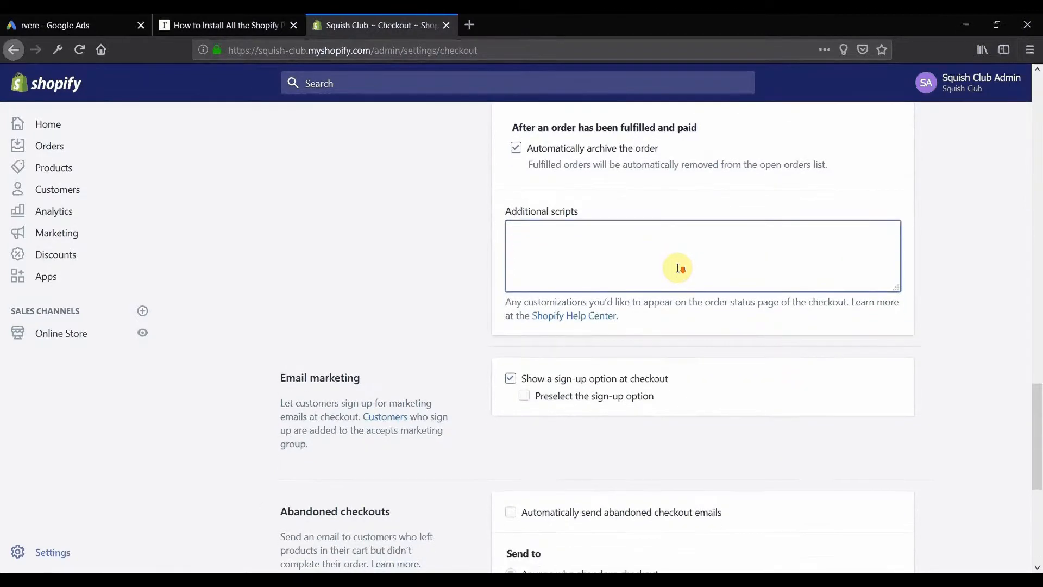
{"action": "left_click", "coordinate": [879, 271]}
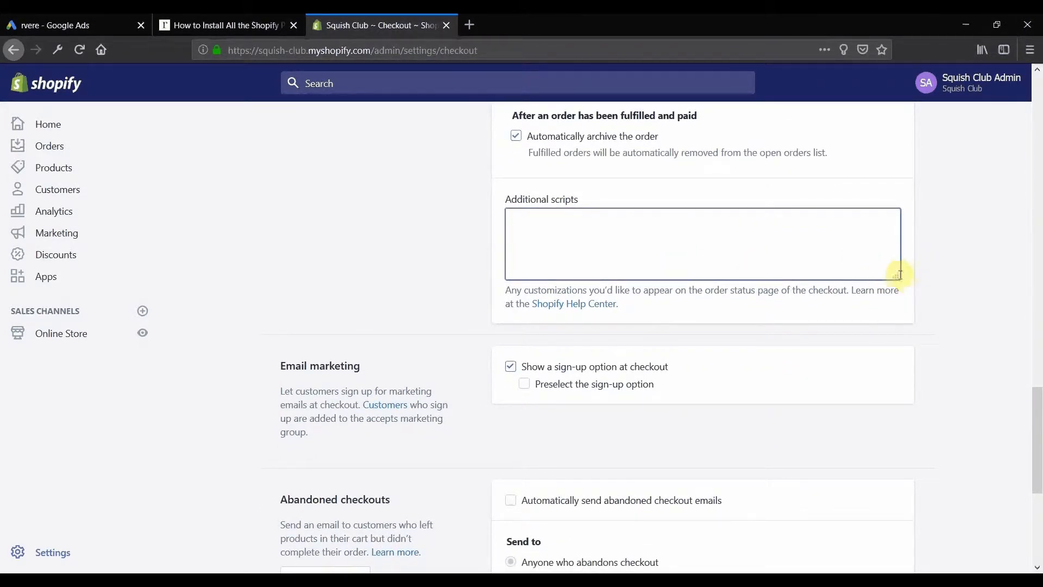
{"action": "left_click_drag", "start_coordinate": [896, 274], "coordinate": [922, 414]}
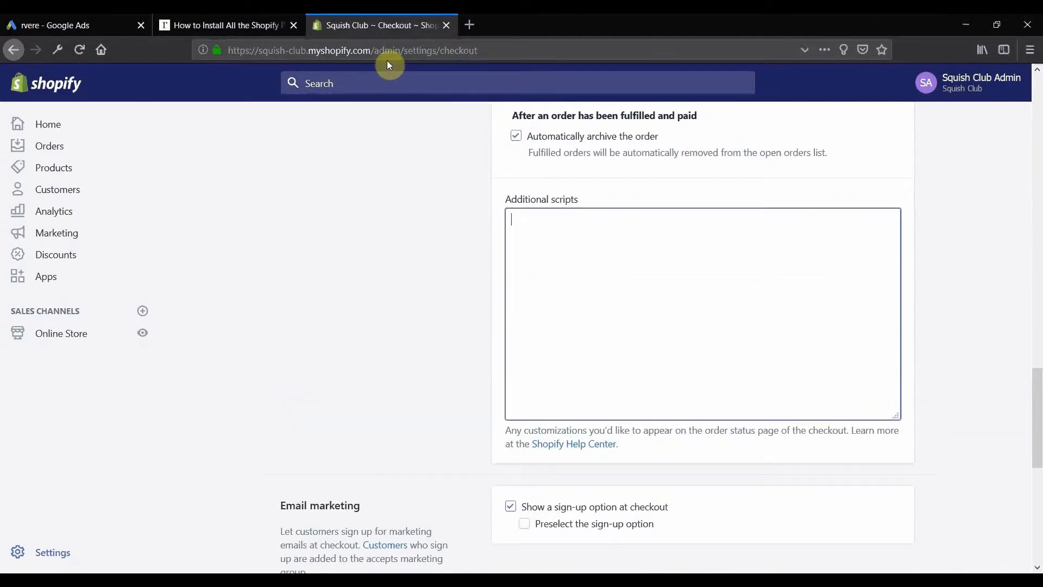
Step: Copy the whole global site tag code from Google Ads and paste it into the Additional scripts box in Shopify's Checkout settings
{"action": "left_click", "coordinate": [76, 19]}
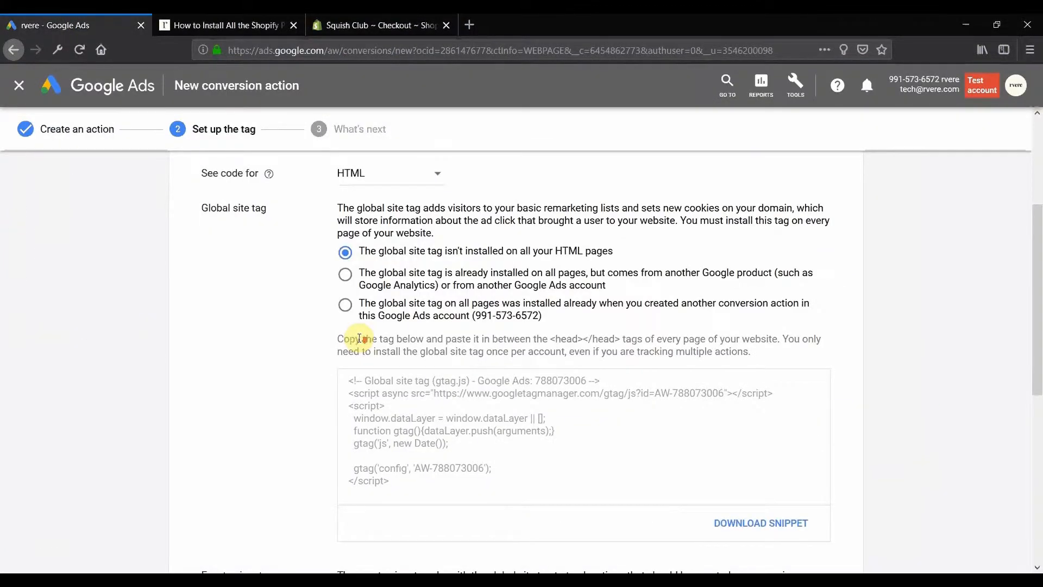
{"action": "scroll", "coordinate": [359, 338], "scroll_direction": "down", "scroll_amount": 2}
{"action": "left_click_drag", "start_coordinate": [433, 282], "coordinate": [427, 391]}
{"action": "key", "text": "ctrl+c"}
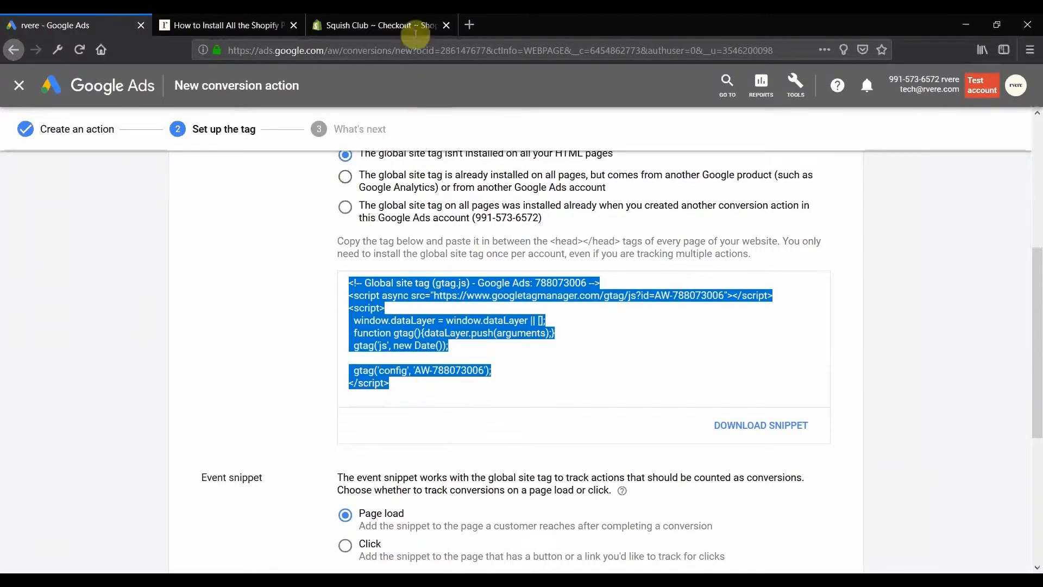
{"action": "left_click", "coordinate": [413, 31]}
{"action": "key", "text": "ctrl+v"}
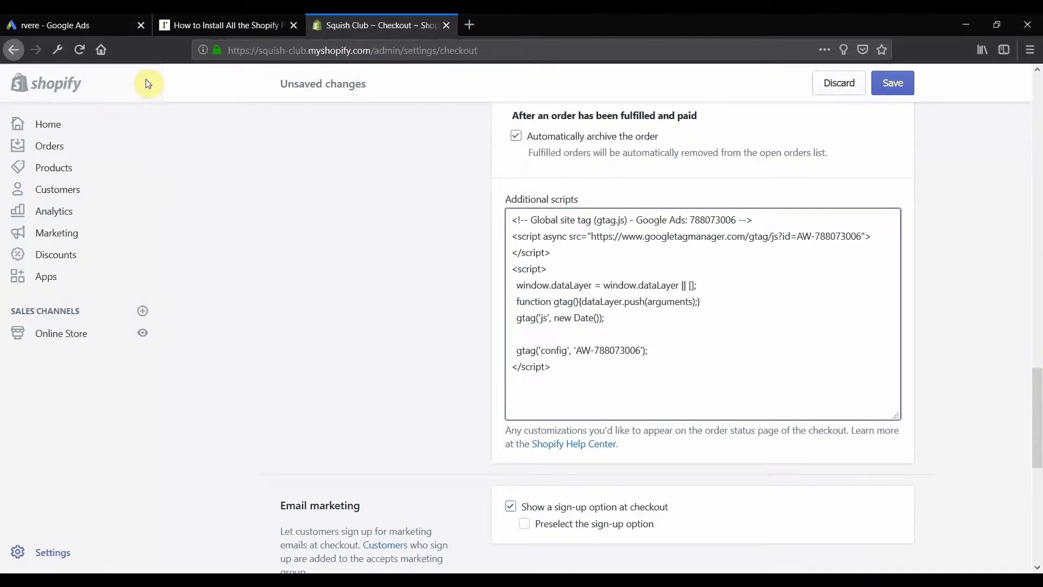
Step: Switch to the rvere.com guide and copy the whole script from its section on adding the Purchase event
{"action": "left_click", "coordinate": [239, 25]}
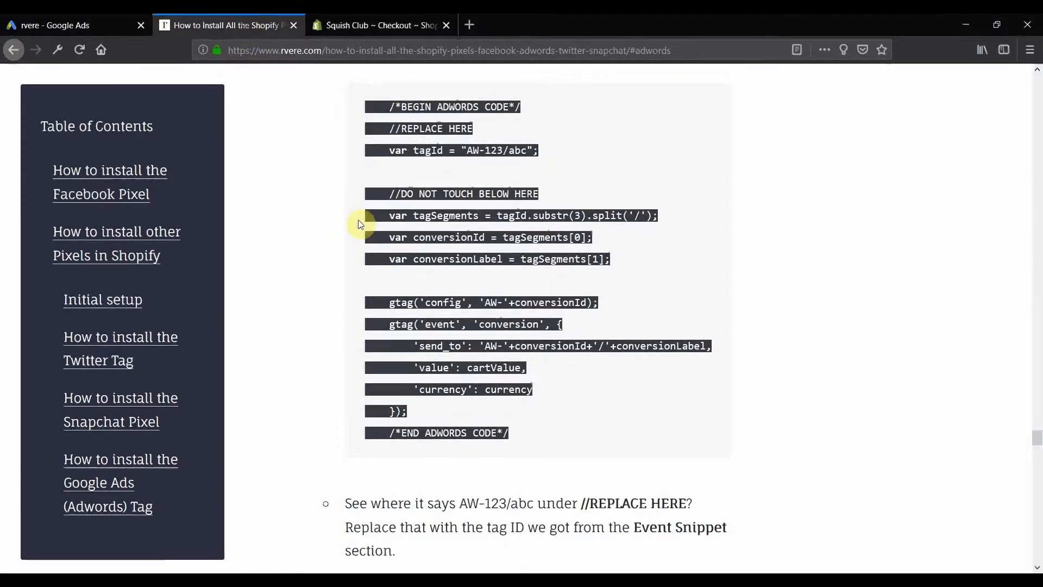
{"action": "scroll", "coordinate": [432, 353], "scroll_direction": "down", "scroll_amount": 9}
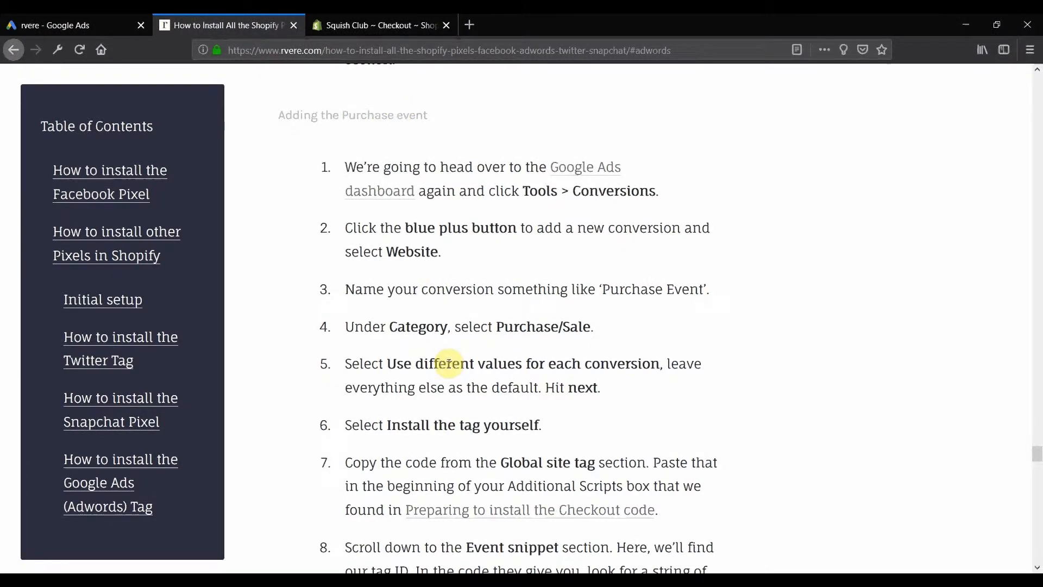
{"action": "scroll", "coordinate": [448, 363], "scroll_direction": "down", "scroll_amount": 10}
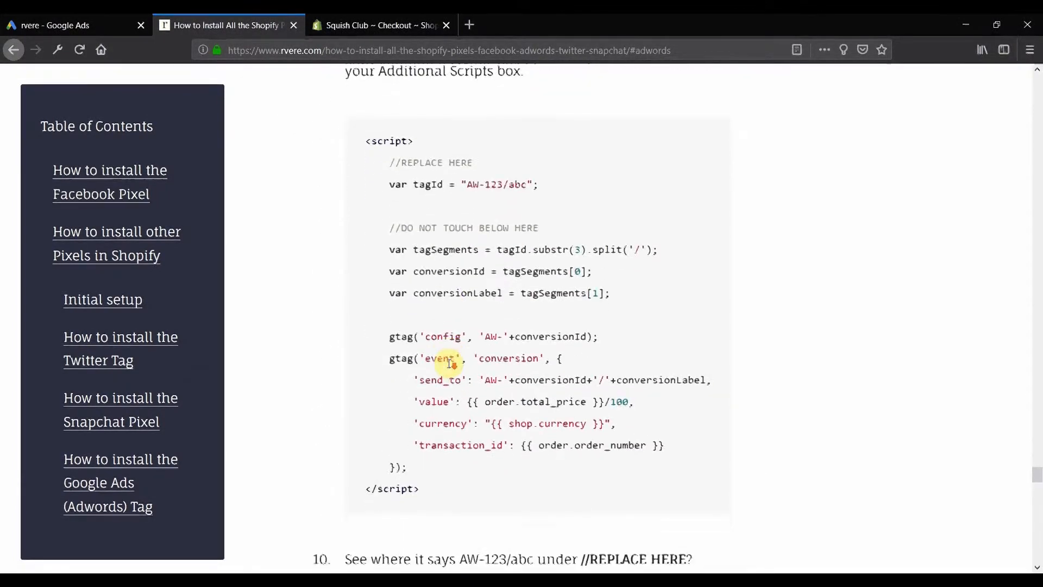
{"action": "double_click", "coordinate": [459, 136]}
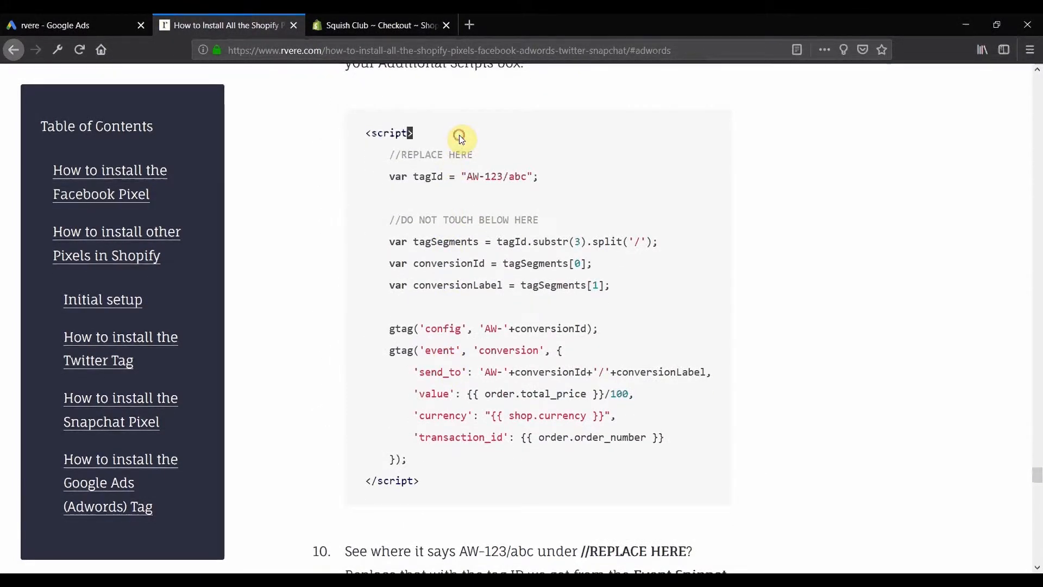
{"action": "left_click_drag", "start_coordinate": [459, 136], "coordinate": [454, 481]}
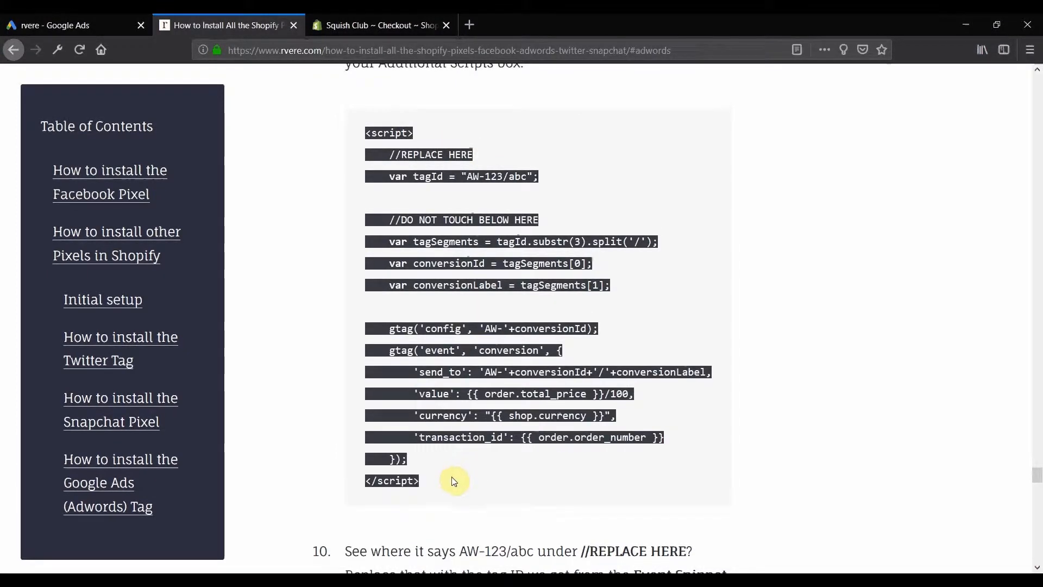
Step: Return to Shopify's Checkout settings and paste the purchase script below the global site tag code in Additional scripts
{"action": "left_click", "coordinate": [360, 19]}
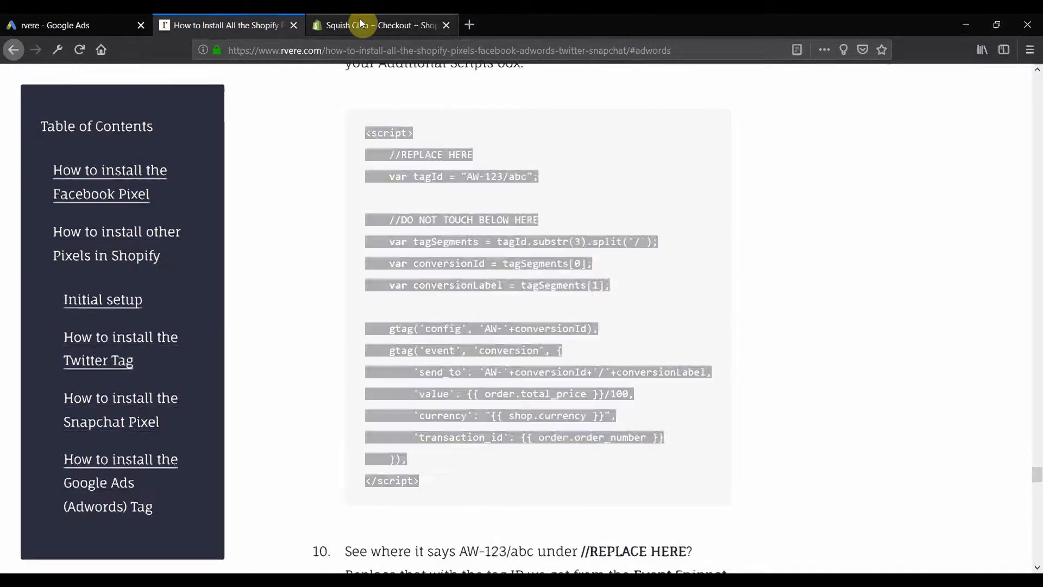
{"action": "scroll", "coordinate": [680, 380], "scroll_direction": "down", "scroll_amount": 1}
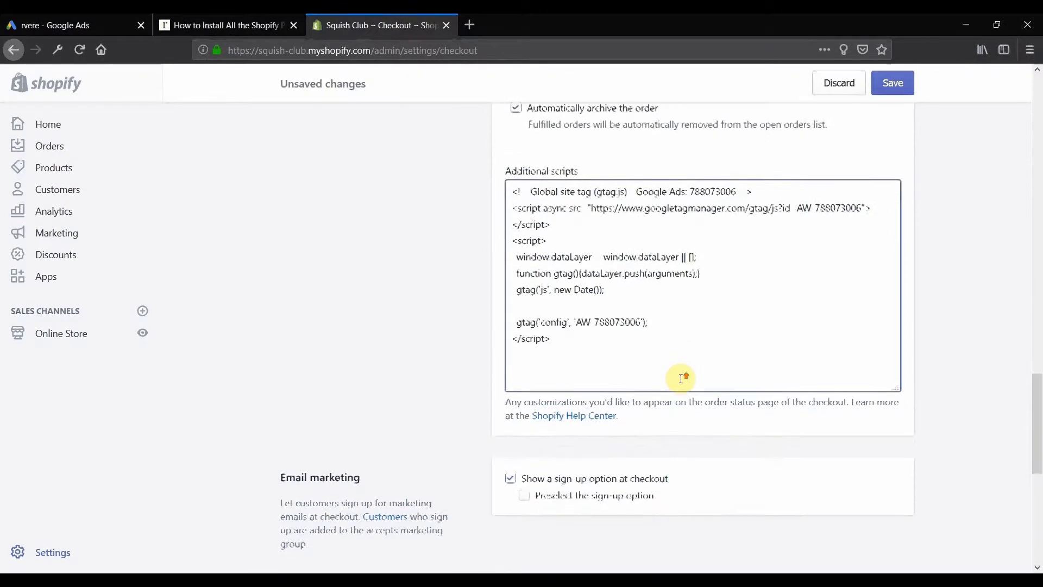
{"action": "left_click", "coordinate": [672, 365]}
{"action": "key", "text": "ctrl+v"}
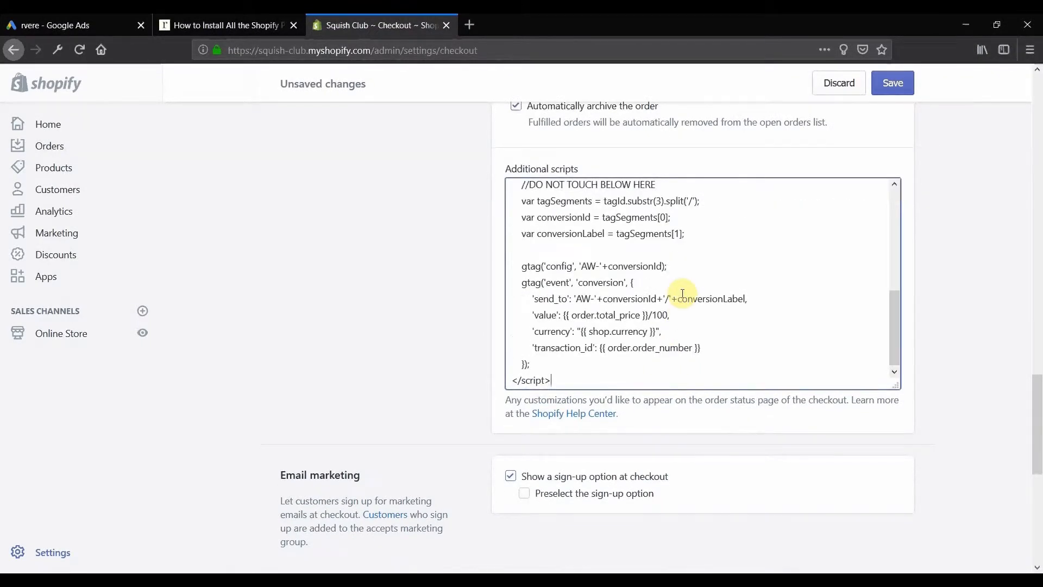
Step: Switch to Google Ads and copy the full send_to tag ID from the purchase conversion's event snippet
{"action": "scroll", "coordinate": [682, 287], "scroll_direction": "up", "scroll_amount": 2}
{"action": "scroll", "coordinate": [683, 293], "scroll_direction": "up", "scroll_amount": 1}
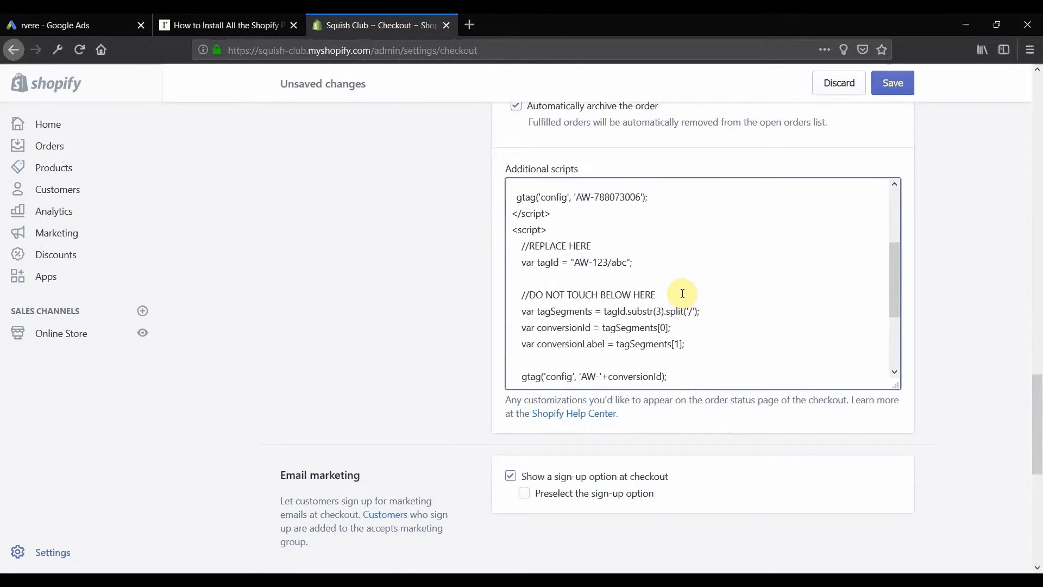
{"action": "left_click", "coordinate": [105, 22]}
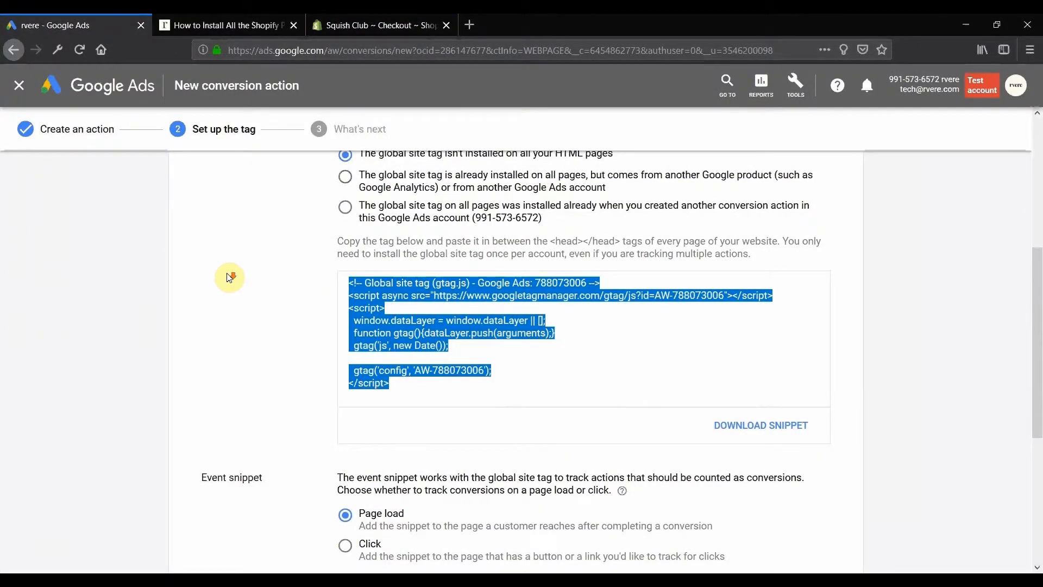
{"action": "scroll", "coordinate": [227, 276], "scroll_direction": "down", "scroll_amount": 2}
{"action": "scroll", "coordinate": [383, 476], "scroll_direction": "down", "scroll_amount": 3}
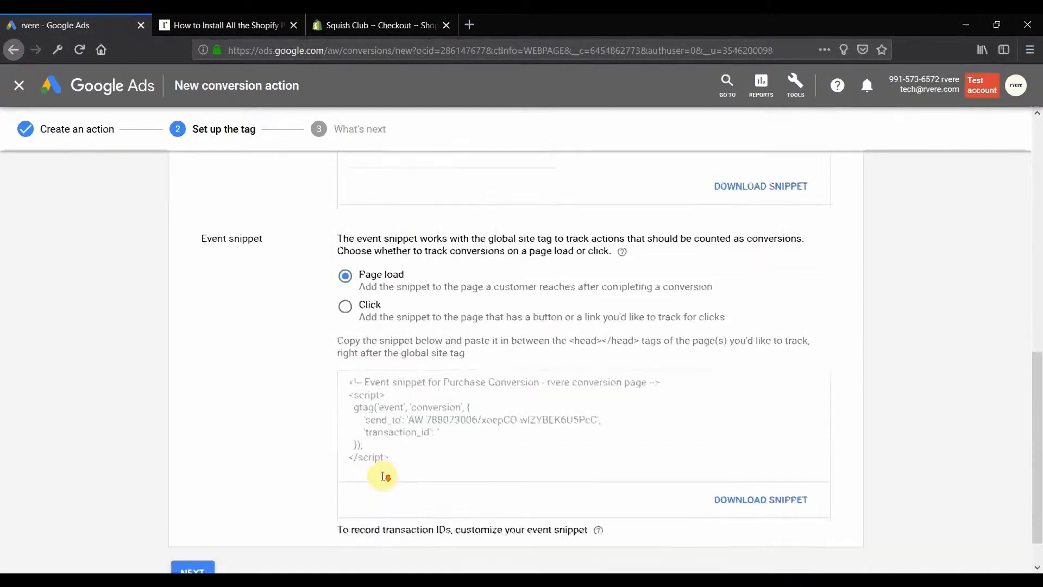
{"action": "scroll", "coordinate": [383, 475], "scroll_direction": "down", "scroll_amount": 1}
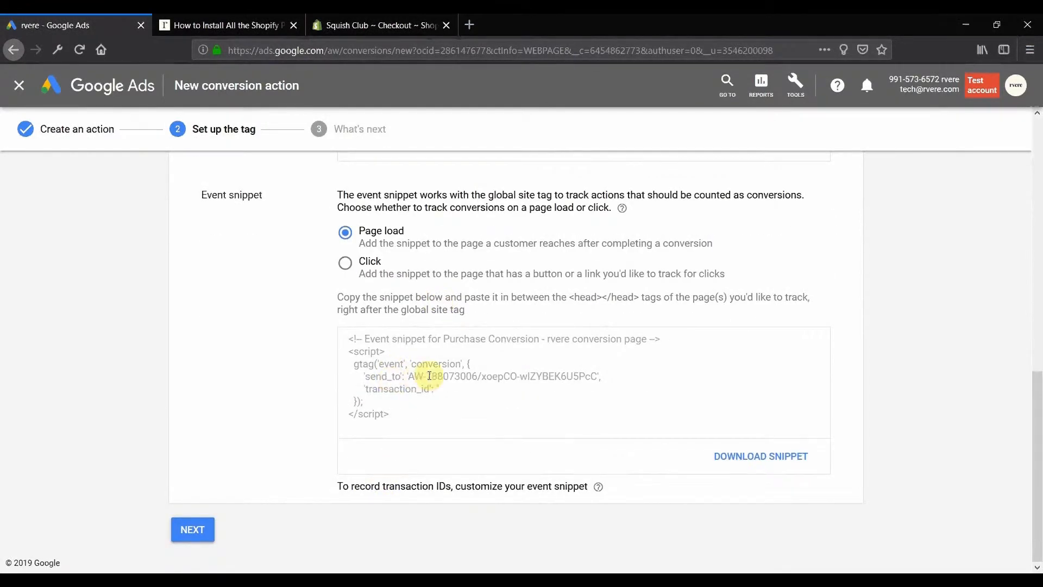
{"action": "left_click_drag", "start_coordinate": [408, 376], "coordinate": [539, 376]}
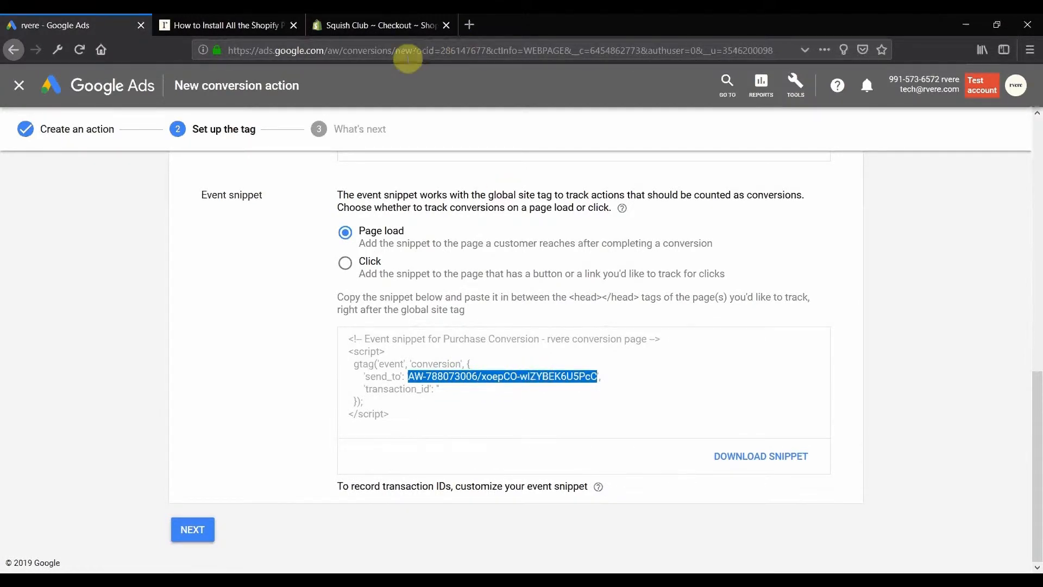
Step: In Shopify's Additional scripts, replace the AW-123/abc placeholder with the copied purchase tag ID and save the Checkout settings
{"action": "left_click", "coordinate": [382, 22]}
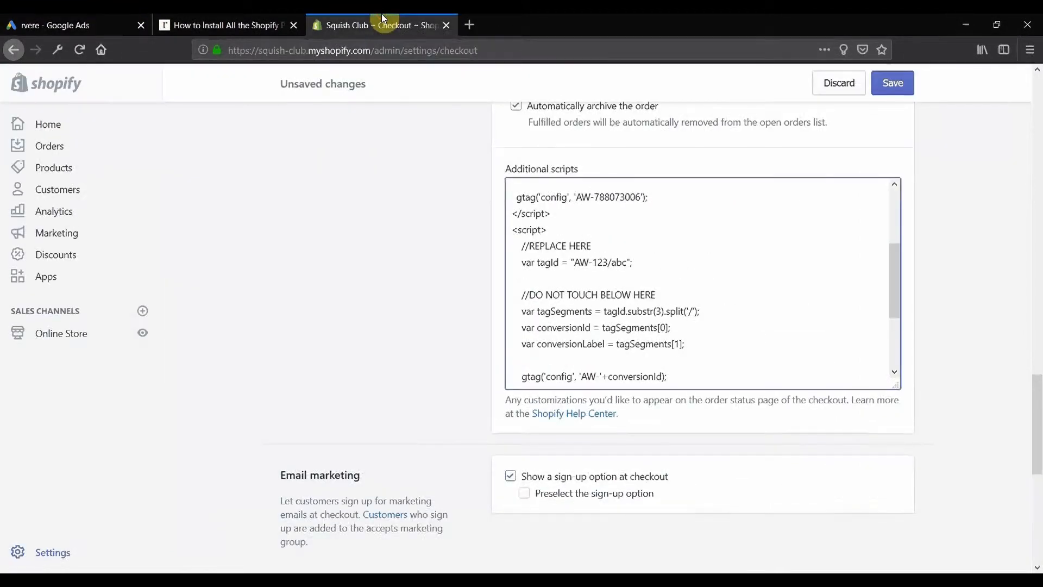
{"action": "scroll", "coordinate": [677, 292], "scroll_direction": "down", "scroll_amount": 1}
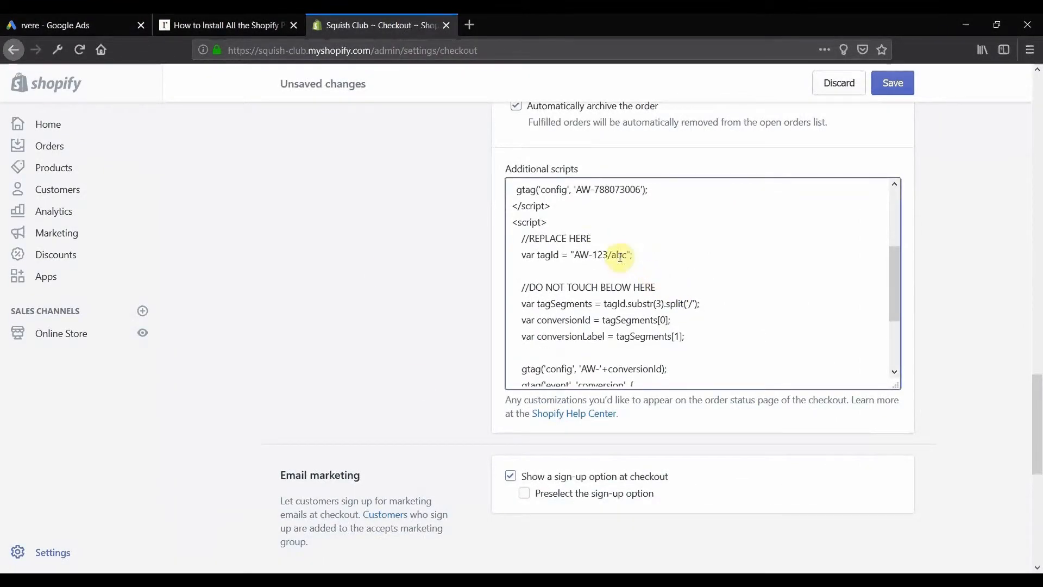
{"action": "left_click", "coordinate": [582, 255]}
{"action": "left_click_drag", "start_coordinate": [583, 255], "coordinate": [611, 255]}
{"action": "key", "text": "ctrl+v"}
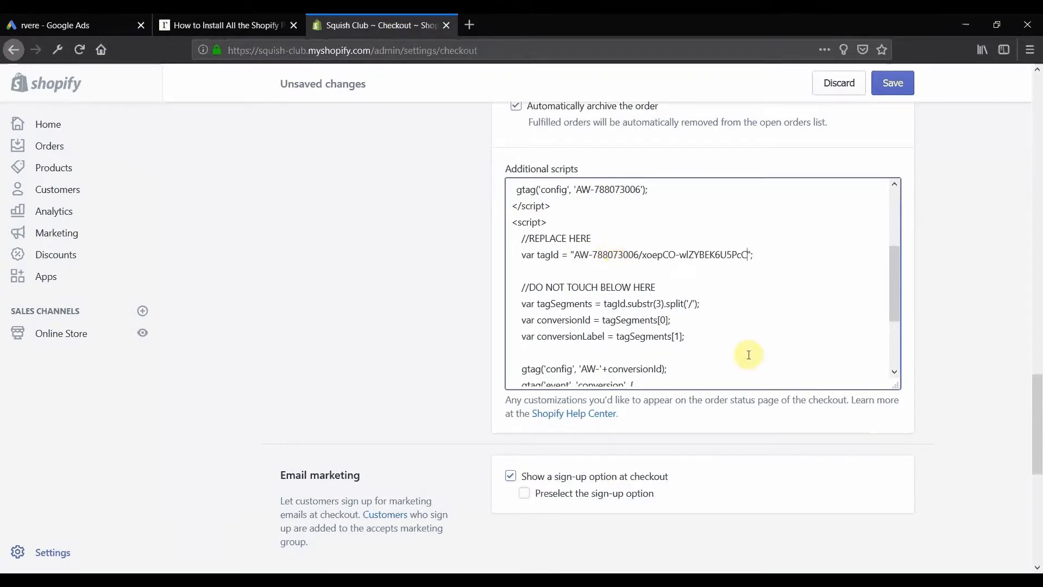
{"action": "scroll", "coordinate": [750, 354], "scroll_direction": "down", "scroll_amount": 3}
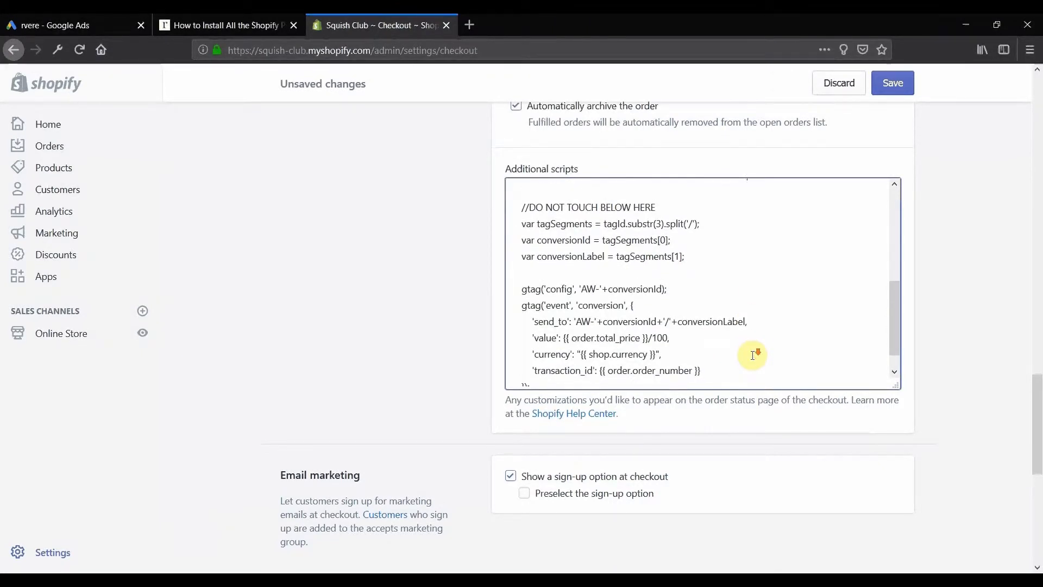
{"action": "scroll", "coordinate": [752, 355], "scroll_direction": "down", "scroll_amount": 1}
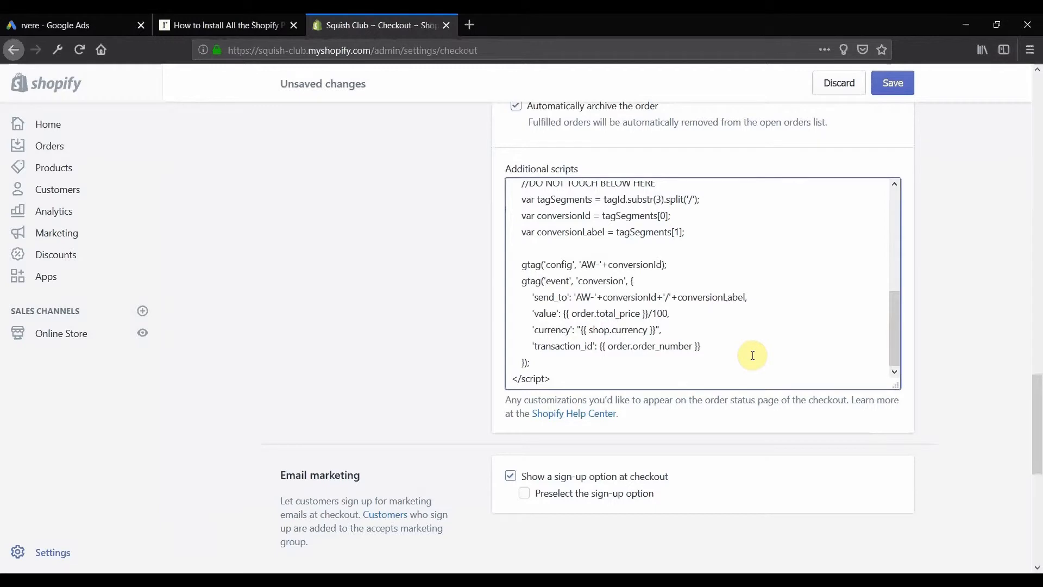
{"action": "left_click", "coordinate": [894, 76]}
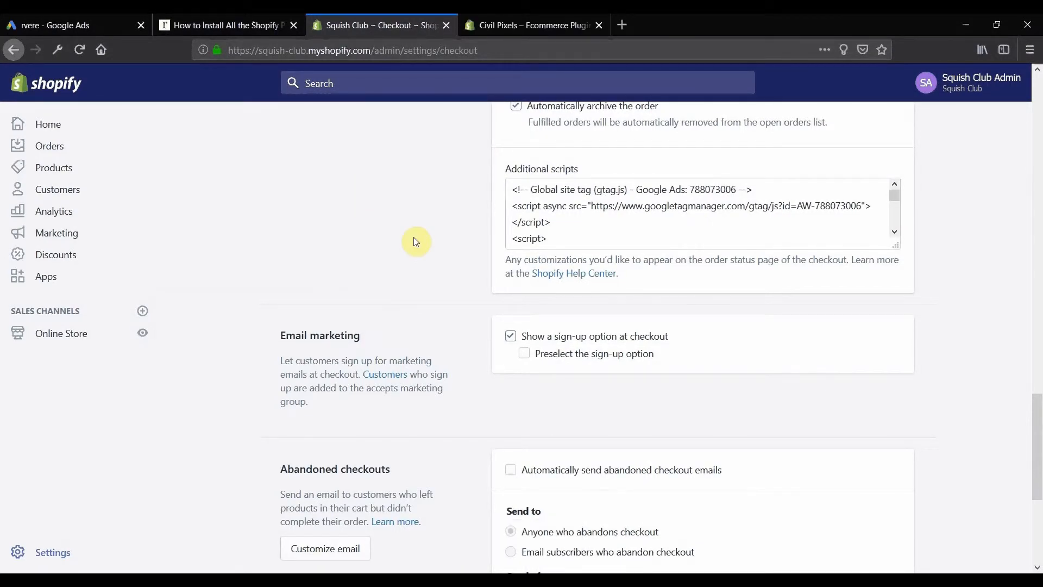
Step: Switch to the Civil Pixels app and add a new script, choosing the premade Adwords Conversion Tag
{"action": "left_click", "coordinate": [491, 16]}
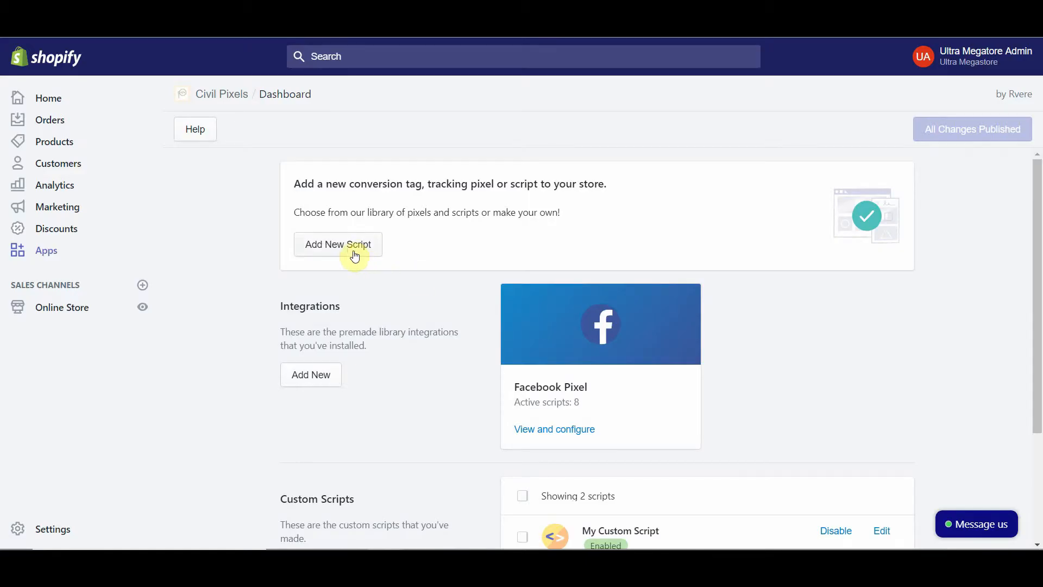
{"action": "left_click", "coordinate": [350, 247]}
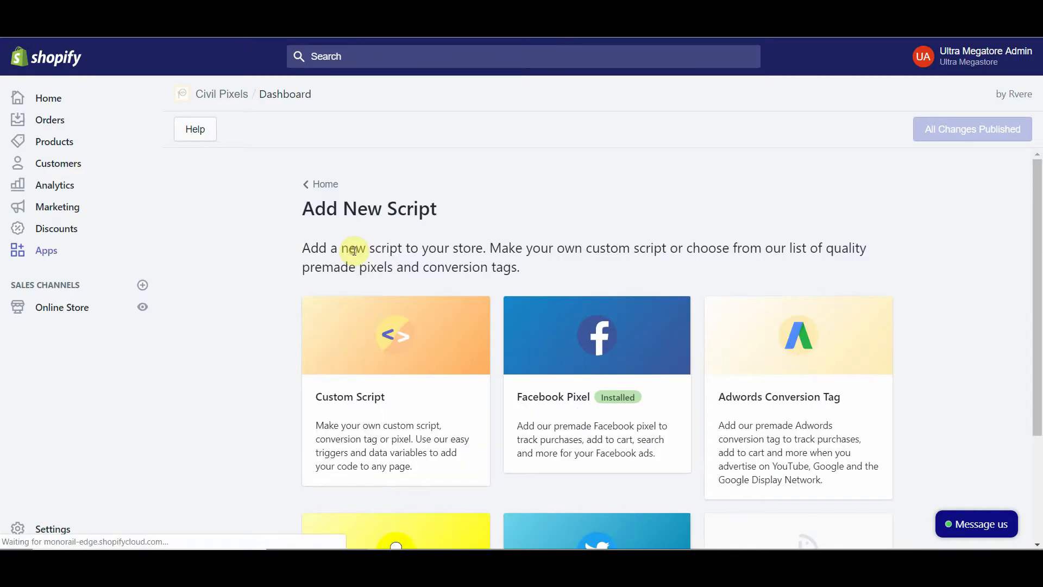
{"action": "left_click", "coordinate": [747, 356]}
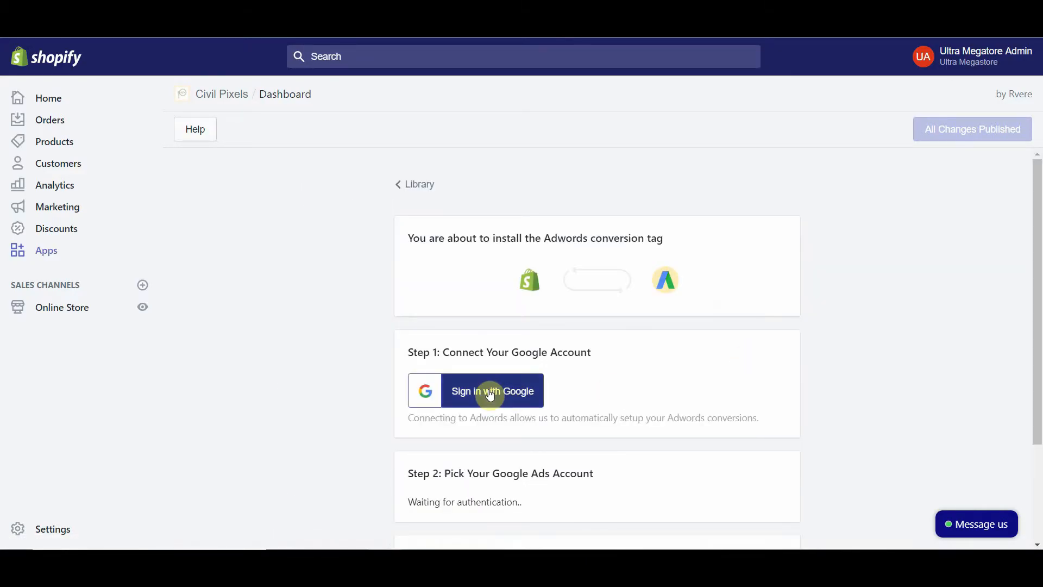
Step: Connect the Google account to Civil Pixels by signing in with the store's Google account and granting access
{"action": "left_click", "coordinate": [477, 396]}
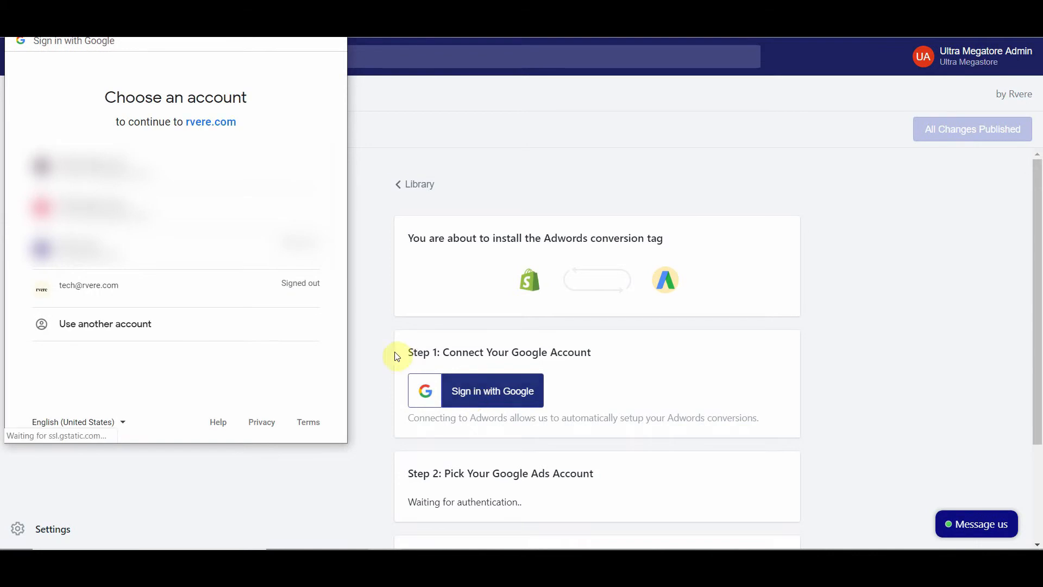
{"action": "left_click", "coordinate": [248, 285]}
{"action": "left_click", "coordinate": [287, 374]}
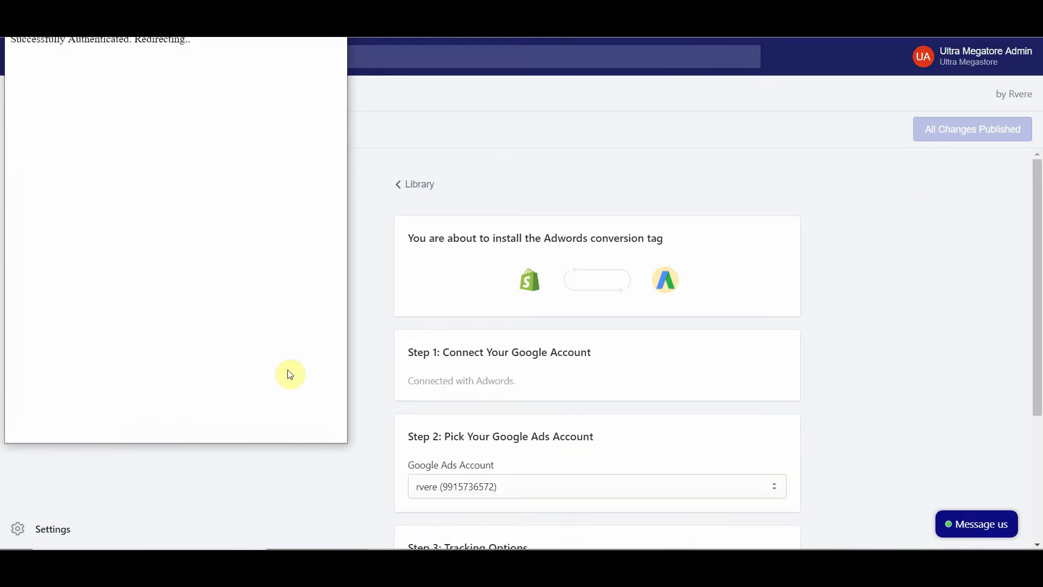
Step: Install the Adwords conversion tag with Track Purchase and Track AddToCart enabled, and publish the changes
{"action": "scroll", "coordinate": [492, 336], "scroll_direction": "down", "scroll_amount": 4}
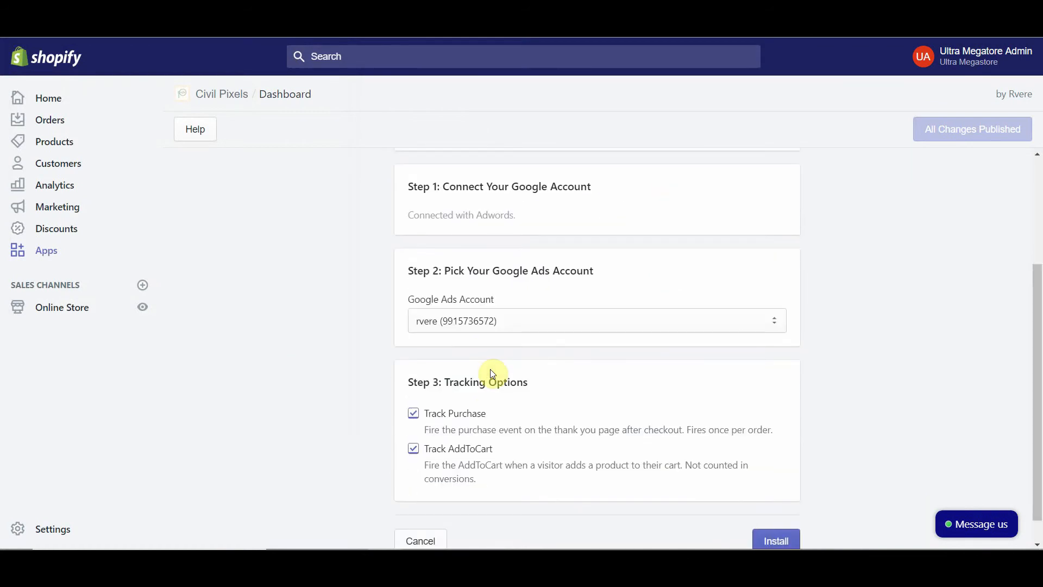
{"action": "left_click", "coordinate": [785, 507]}
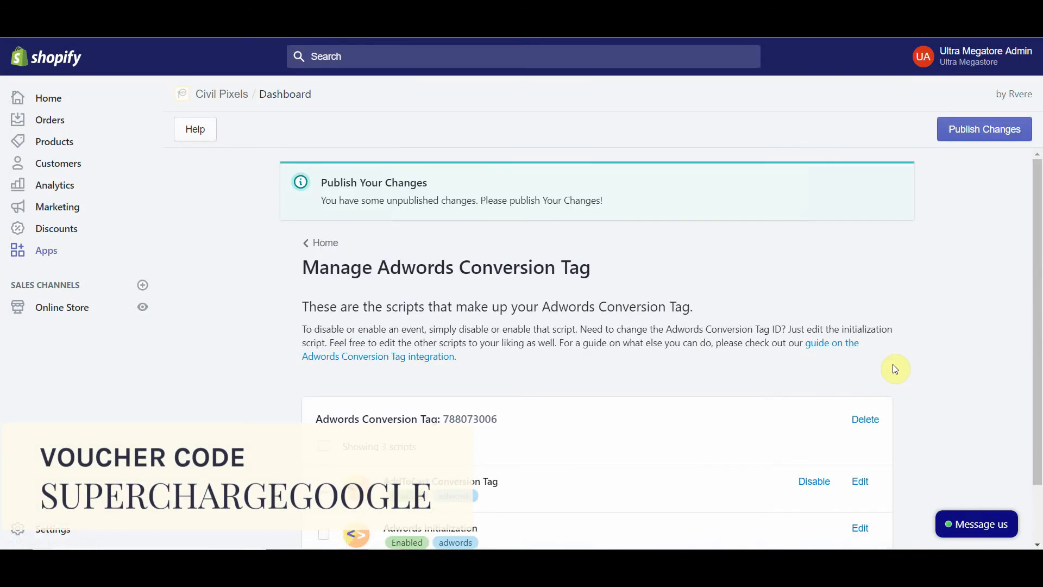
{"action": "left_click", "coordinate": [1023, 135]}
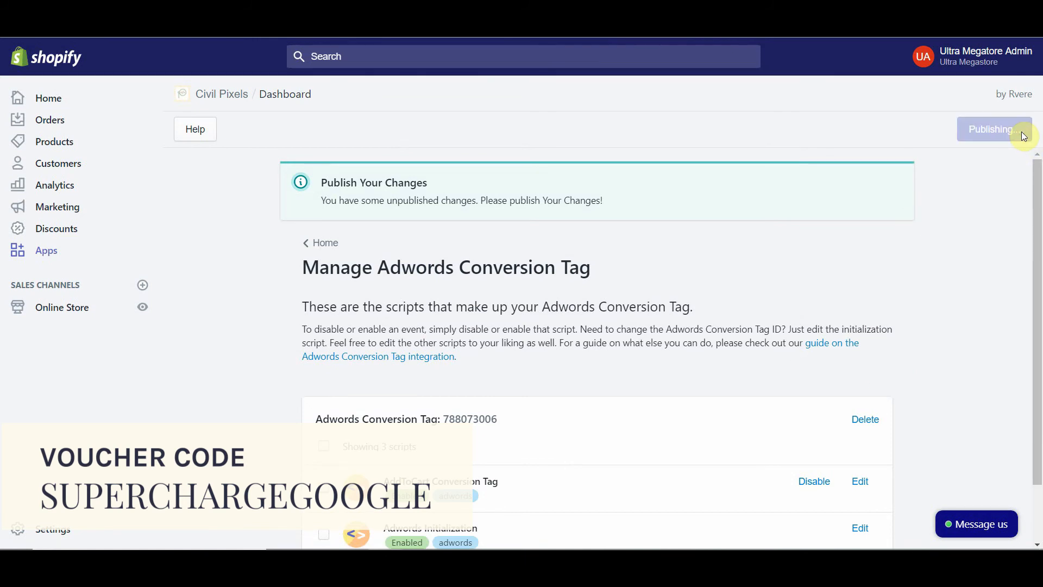